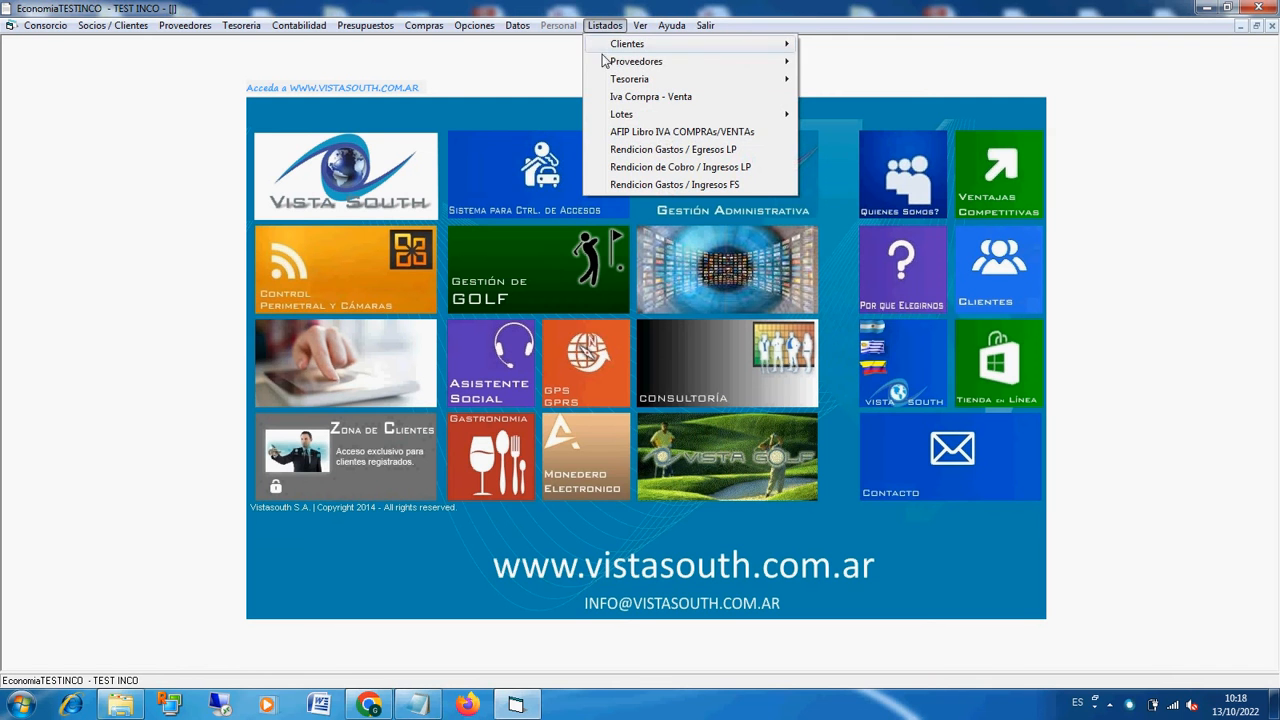
Step: Run the Rendicion Gastos / Egresos LP report for the period 01/10/2022 to 31/10/2022
{"action": "left_click", "coordinate": [652, 152]}
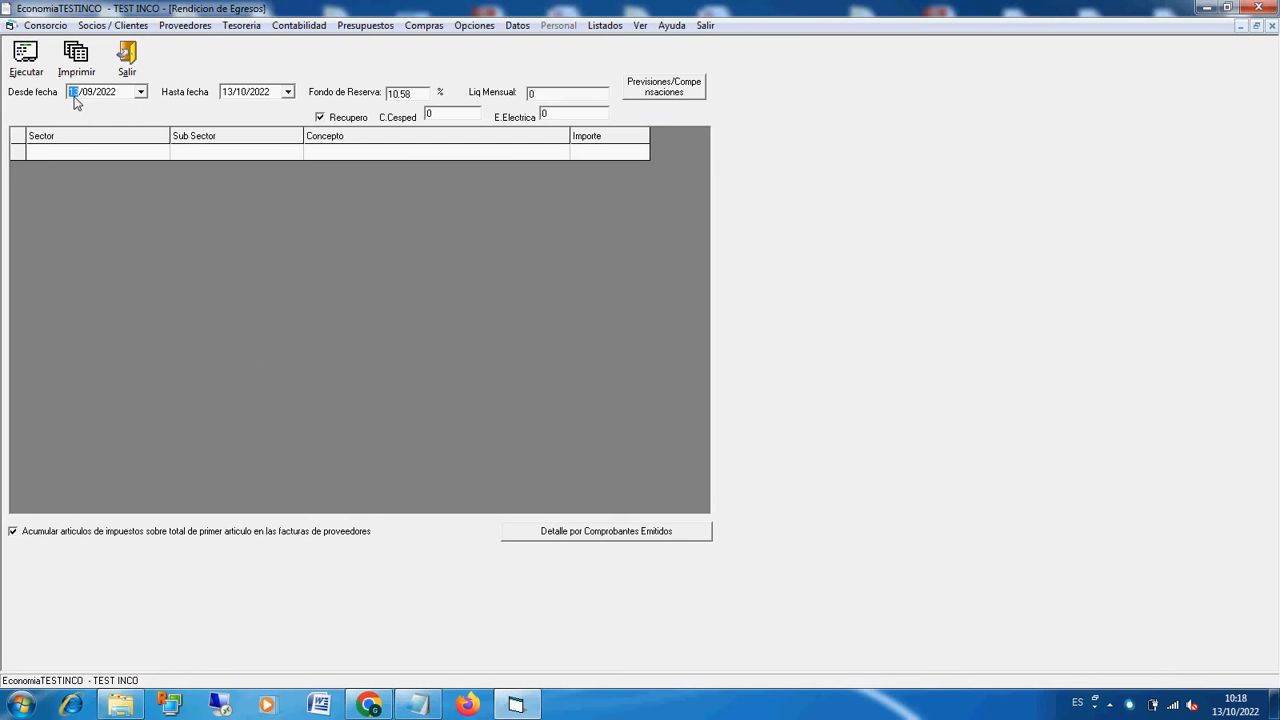
{"action": "key", "text": "Right"}
{"action": "type", "text": "10"}
{"action": "left_click", "coordinate": [228, 92]}
{"action": "type", "text": "31"}
{"action": "key", "text": "Right"}
{"action": "left_click", "coordinate": [27, 58]}
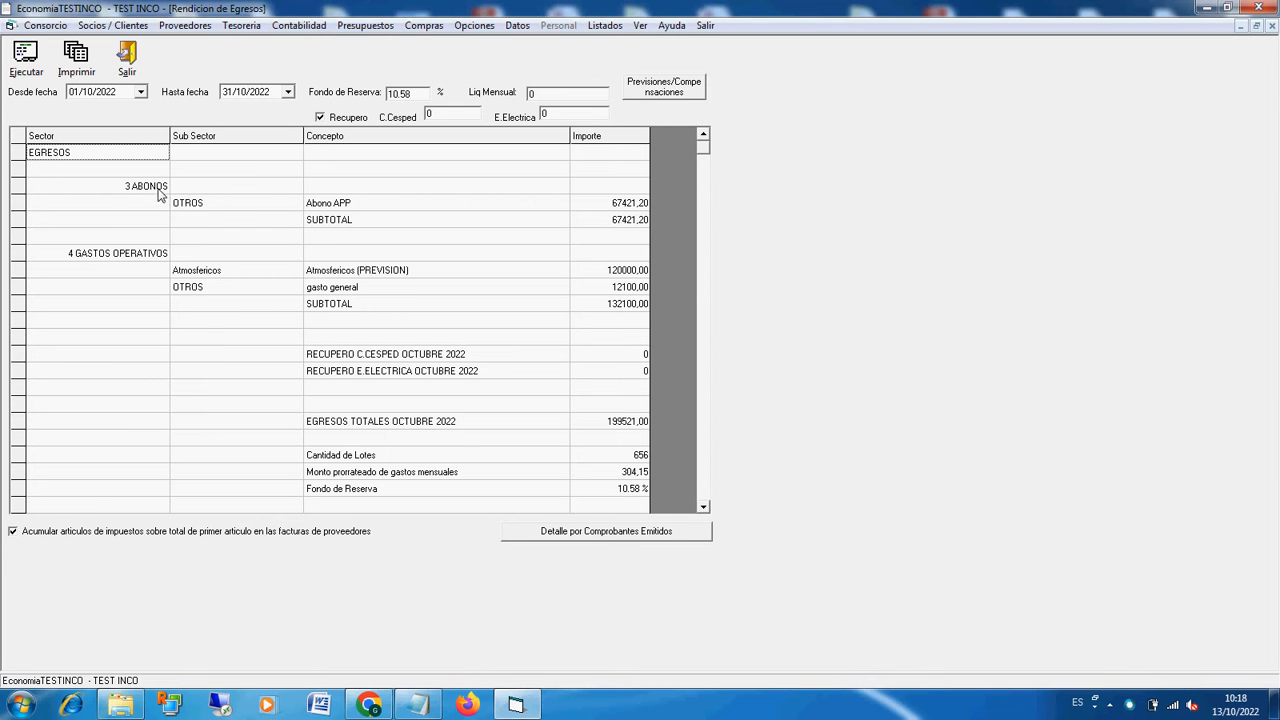
Step: Examine the report's sectors, sub-sectors, concepts and amounts under ABONOS and GASTOS OPERATIVOS
{"action": "left_click", "coordinate": [160, 190]}
{"action": "left_click", "coordinate": [192, 208]}
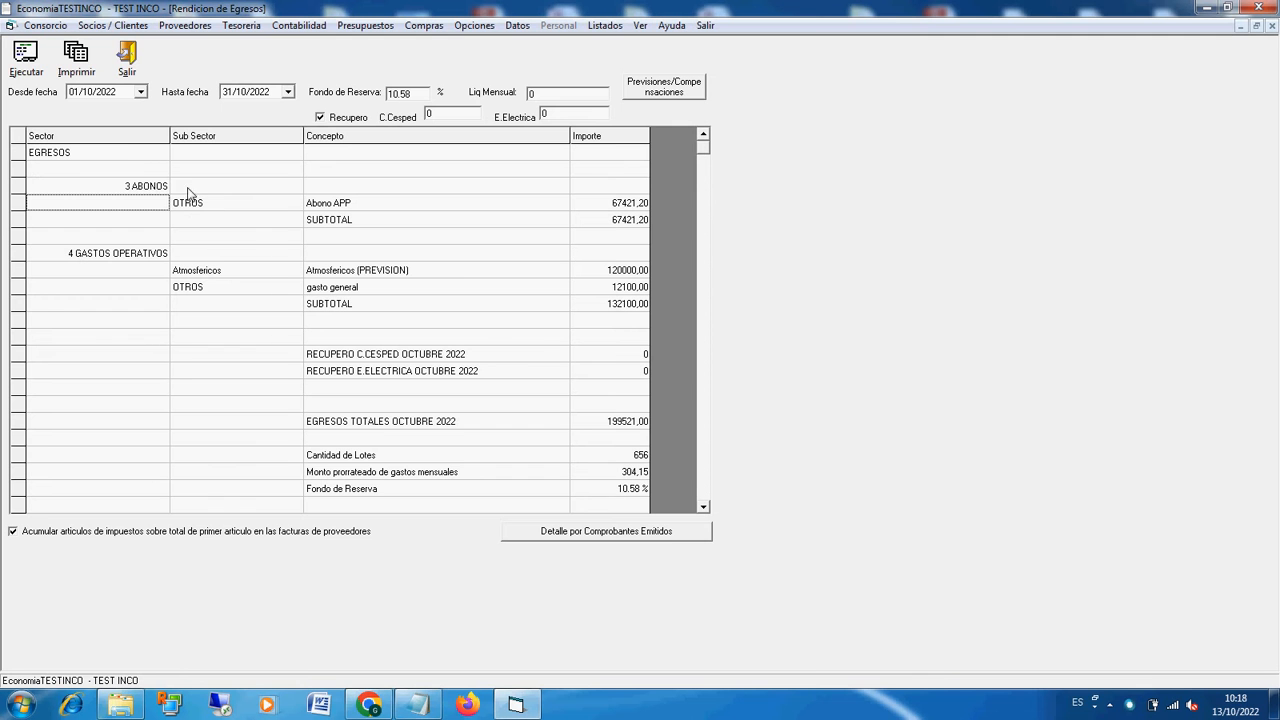
{"action": "left_click", "coordinate": [167, 186]}
{"action": "left_click", "coordinate": [206, 206]}
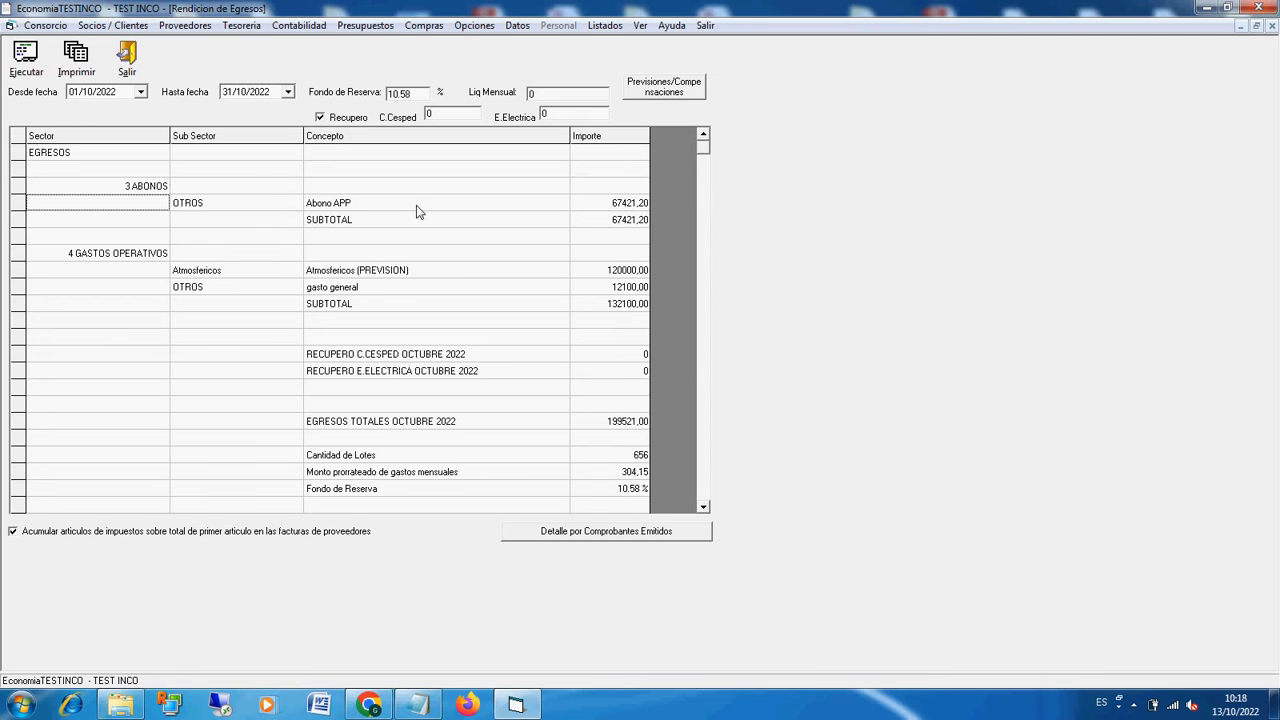
{"action": "left_click", "coordinate": [619, 222]}
{"action": "left_click", "coordinate": [608, 272]}
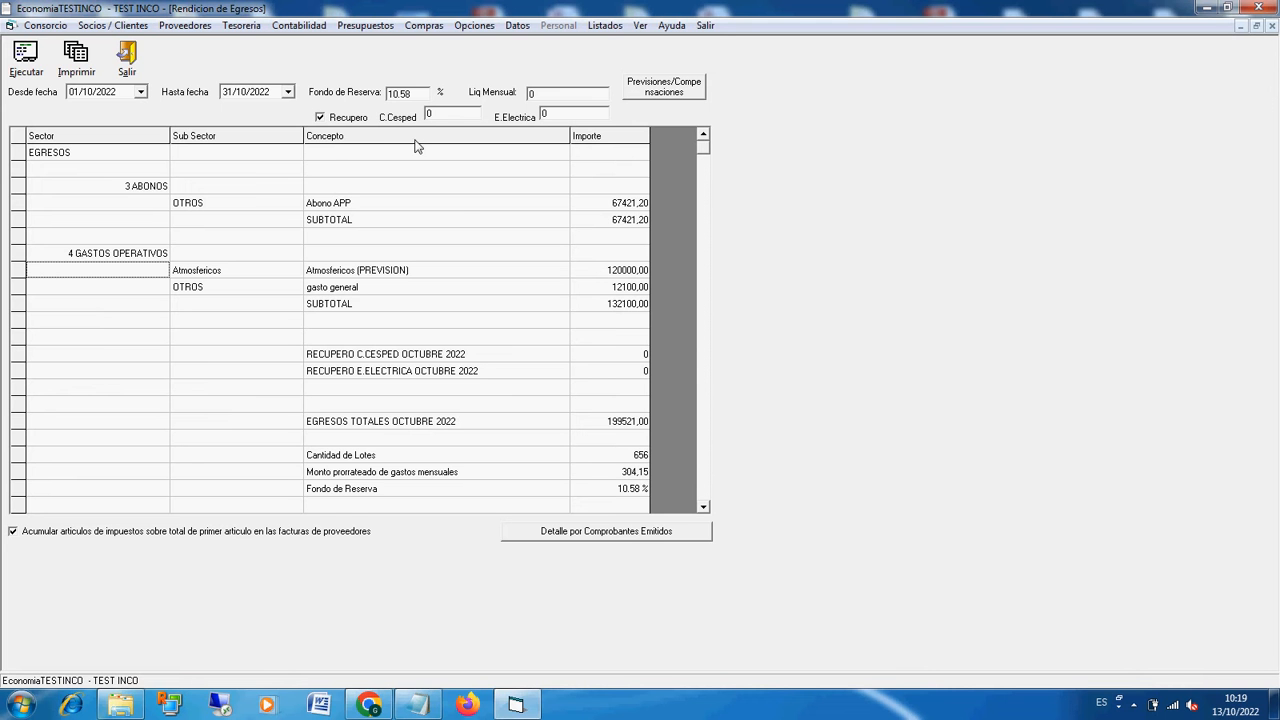
Step: Review the C.Cesped and E.Electrica recovery fields against their report rows, the total expenses row and the period dates
{"action": "left_click", "coordinate": [449, 119]}
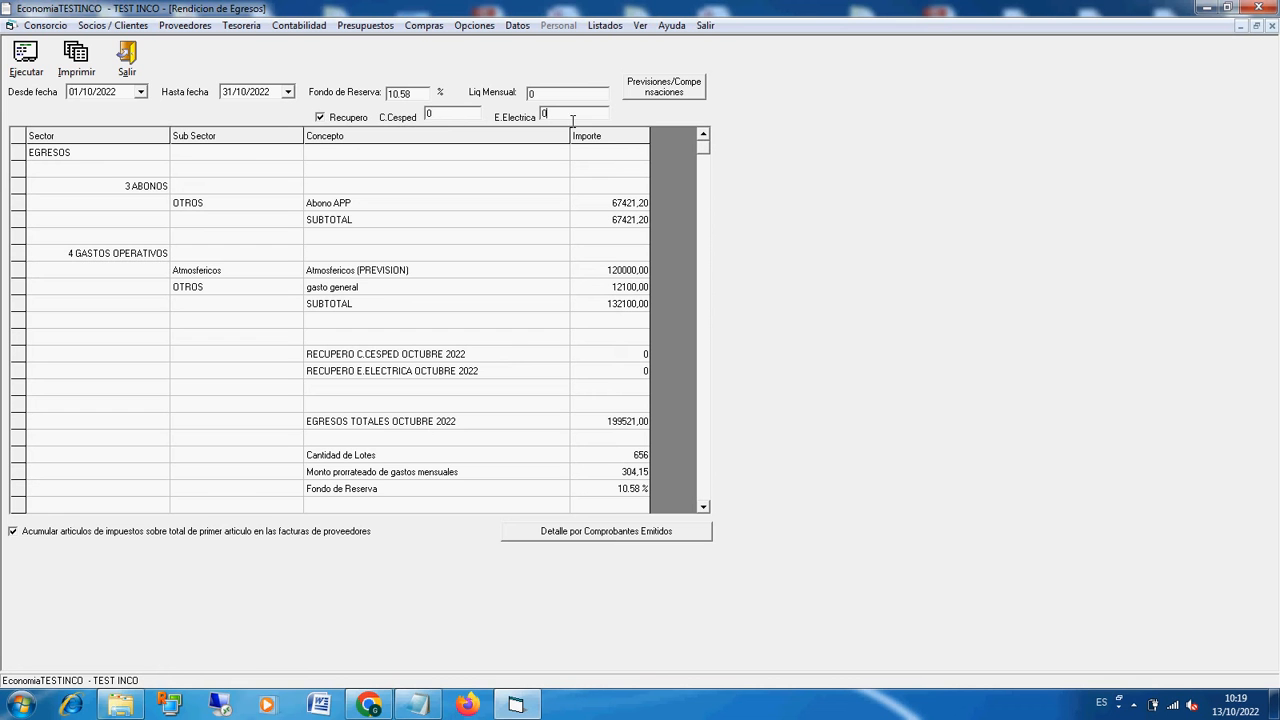
{"action": "double_click", "coordinate": [446, 120]}
{"action": "left_click", "coordinate": [527, 358]}
{"action": "left_click", "coordinate": [330, 421]}
{"action": "left_click", "coordinate": [91, 95]}
{"action": "left_click", "coordinate": [241, 92]}
Step: Compare the reserve fund percentage field with its row near the end of the report
{"action": "left_click", "coordinate": [704, 508]}
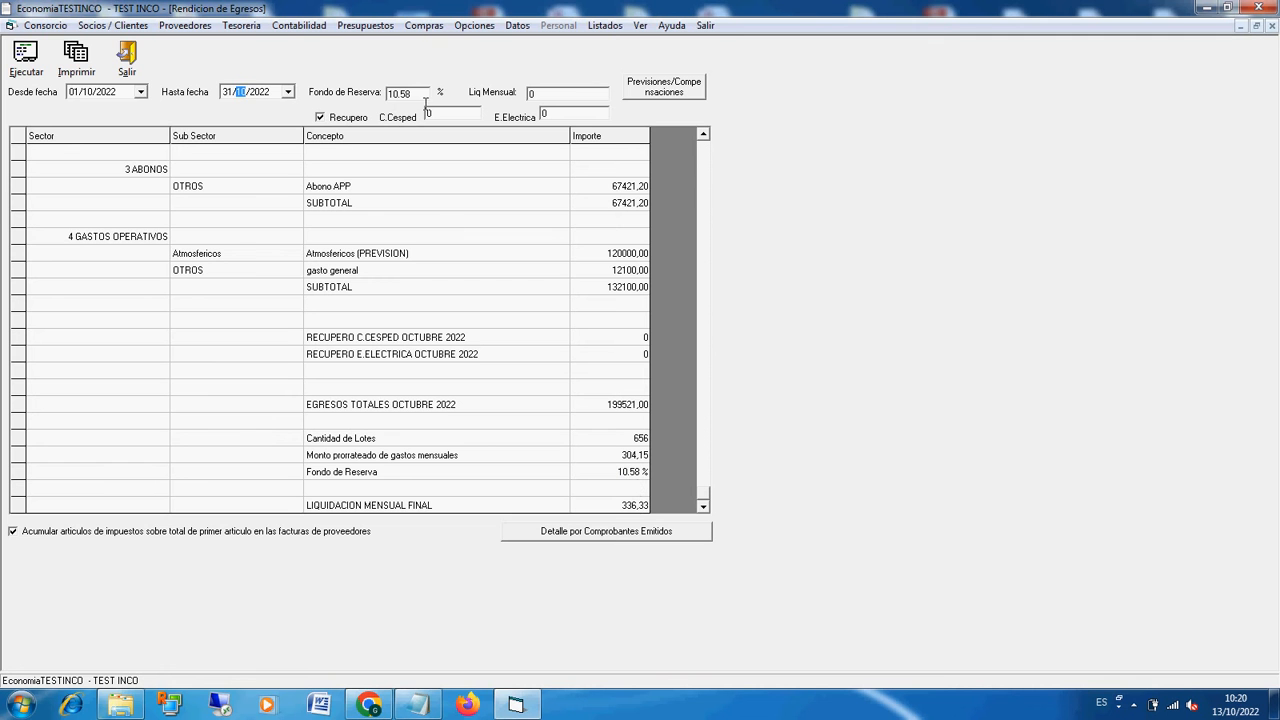
{"action": "left_click_drag", "start_coordinate": [420, 101], "coordinate": [385, 96]}
{"action": "left_click", "coordinate": [629, 475]}
{"action": "left_click_drag", "start_coordinate": [418, 102], "coordinate": [397, 102]}
{"action": "left_click", "coordinate": [704, 137]}
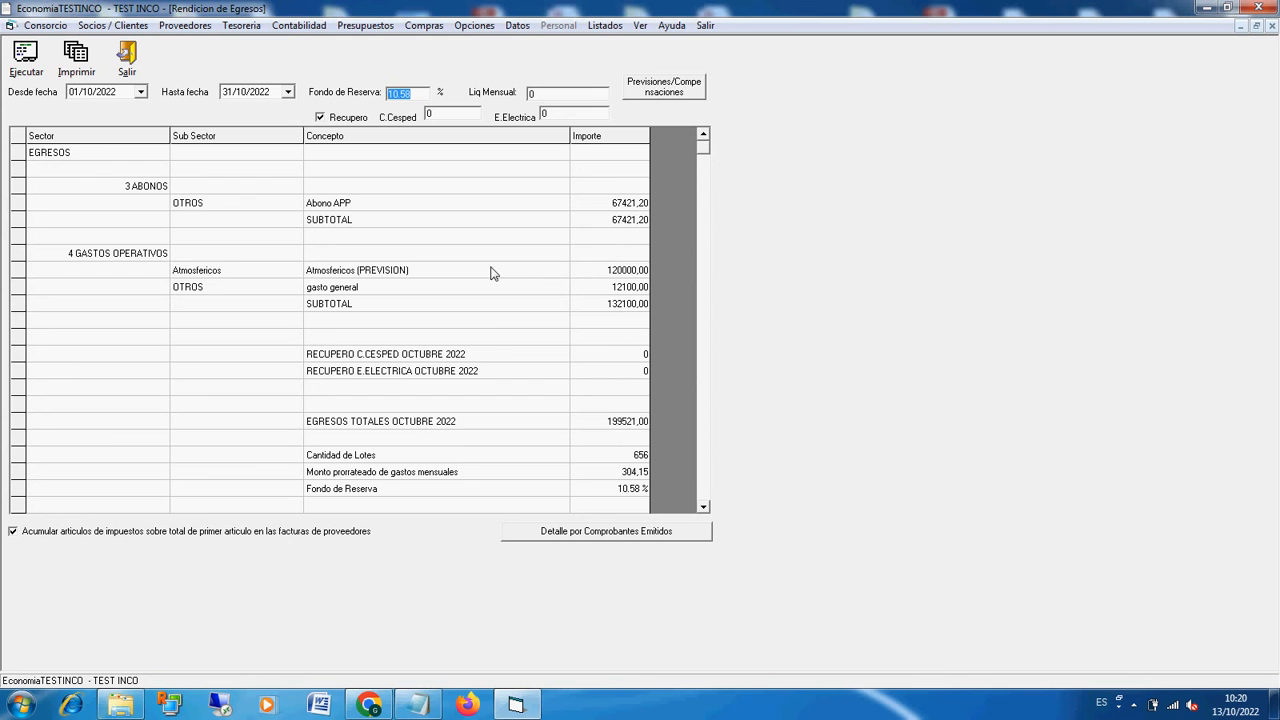
Step: Look up the Abono APP concept, inspect its company sector and sub-sector options, and return to the report without saving
{"action": "left_click", "coordinate": [476, 27]}
{"action": "left_click", "coordinate": [592, 42]}
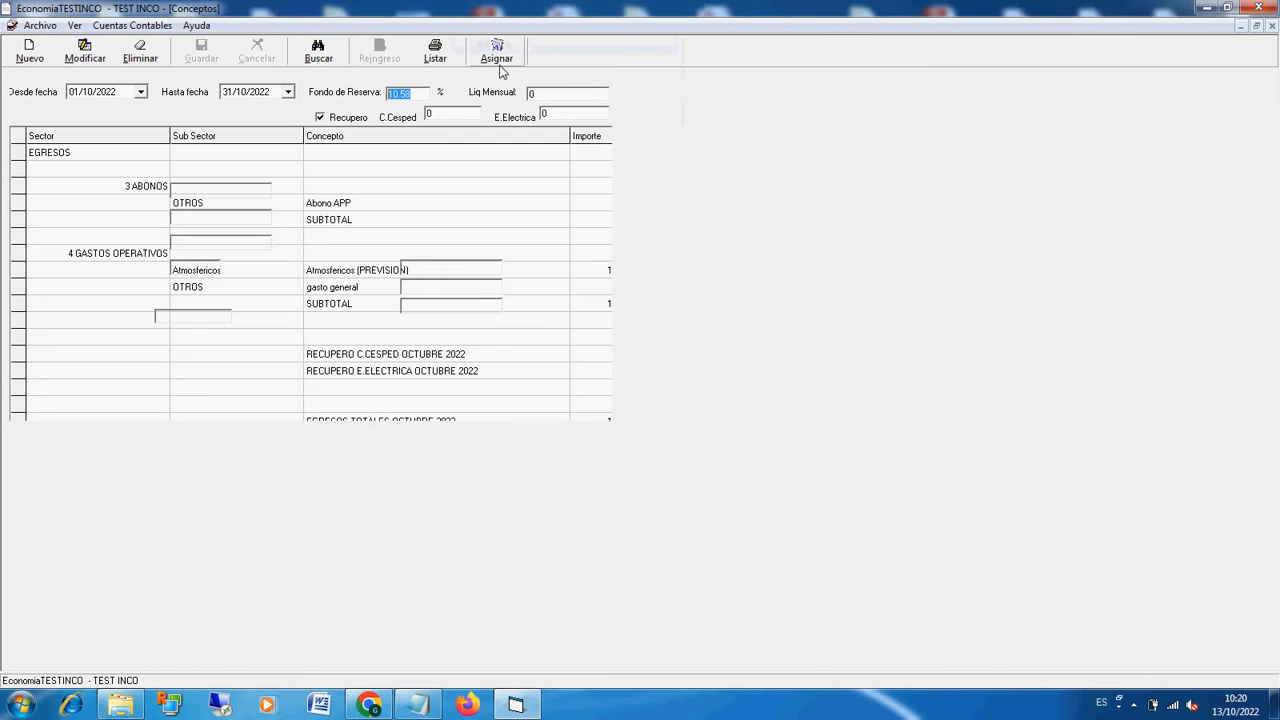
{"action": "left_click", "coordinate": [318, 52]}
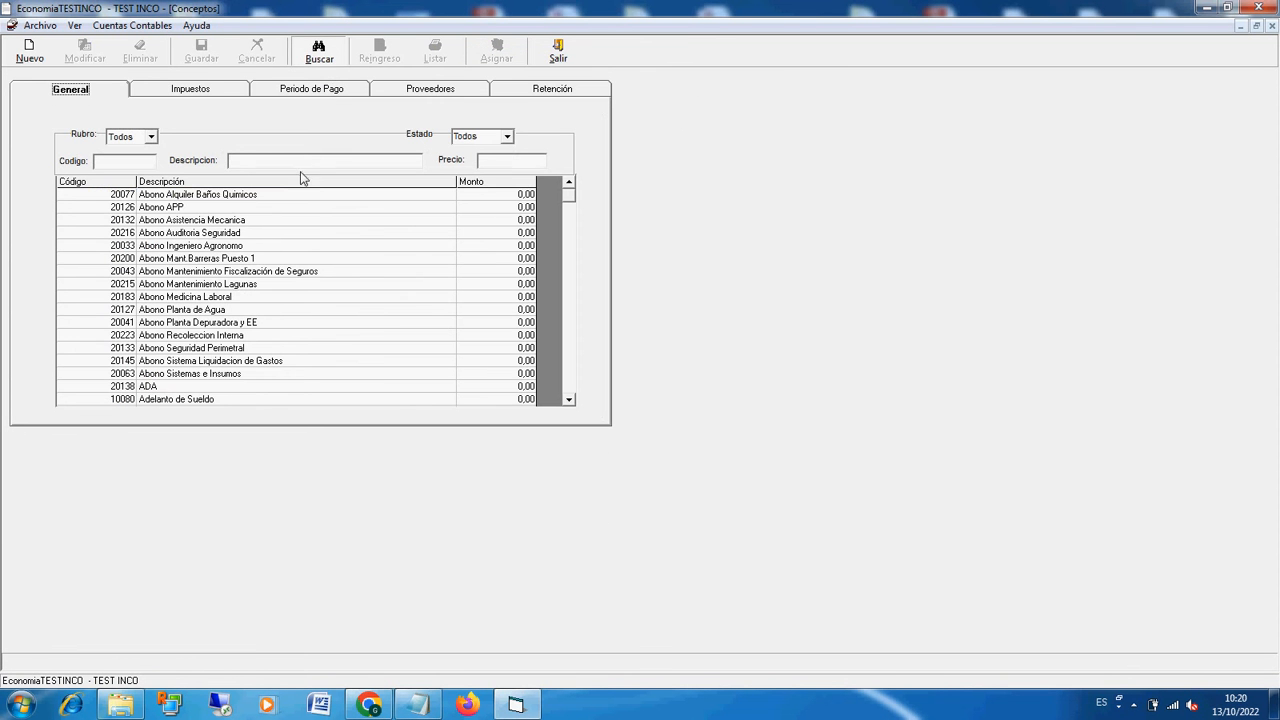
{"action": "double_click", "coordinate": [210, 207]}
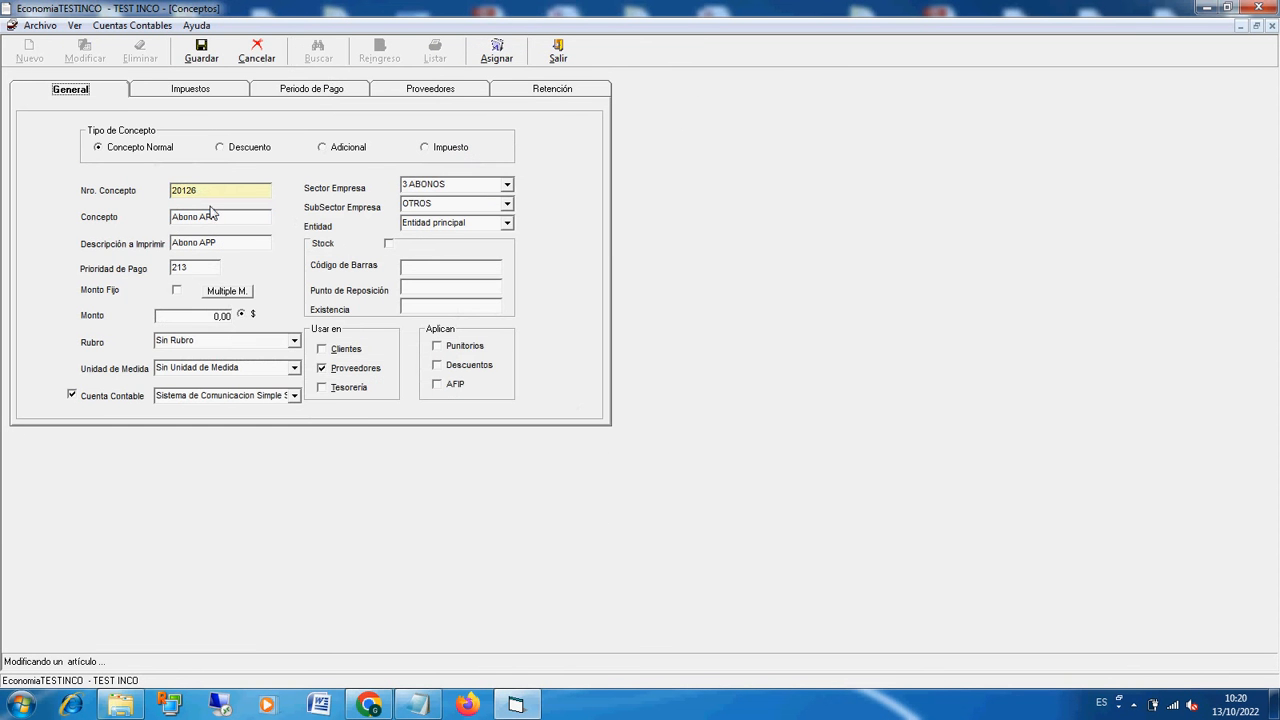
{"action": "double_click", "coordinate": [479, 188]}
{"action": "left_click", "coordinate": [507, 186]}
{"action": "left_click", "coordinate": [507, 186]}
{"action": "left_click", "coordinate": [507, 204]}
{"action": "left_click", "coordinate": [507, 204]}
{"action": "left_click", "coordinate": [567, 59]}
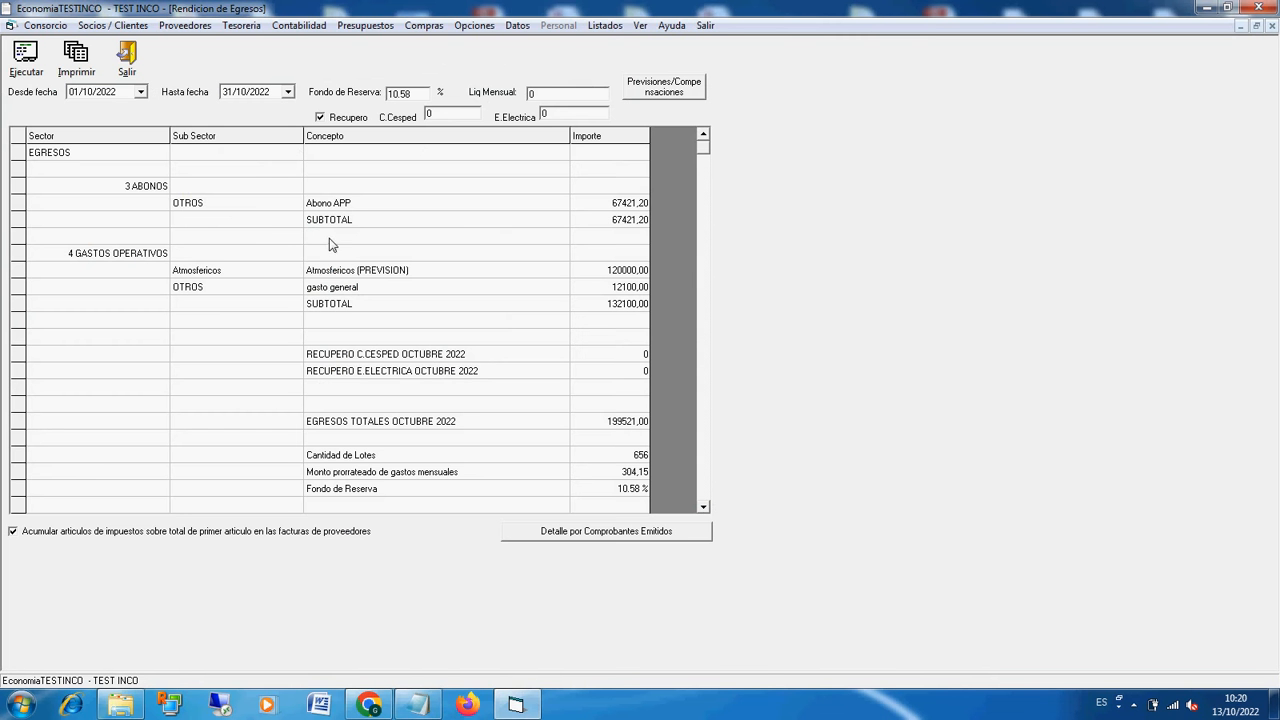
Step: Prepare a forecast in the period's Previsiones/Compensaciones with category 4 GASTOS OPERATIVOS, subcategory Agua Bidones and concept Bidones de Agua
{"action": "left_click", "coordinate": [337, 210]}
{"action": "left_click", "coordinate": [685, 92]}
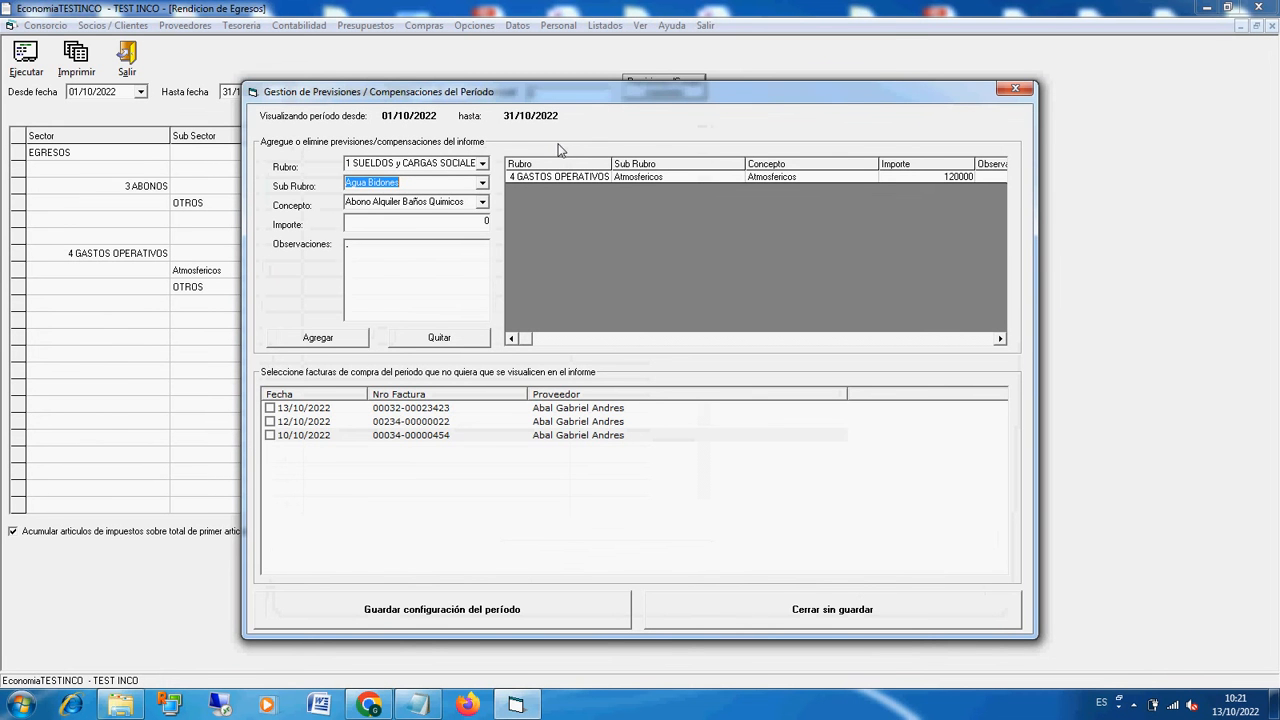
{"action": "left_click", "coordinate": [482, 165]}
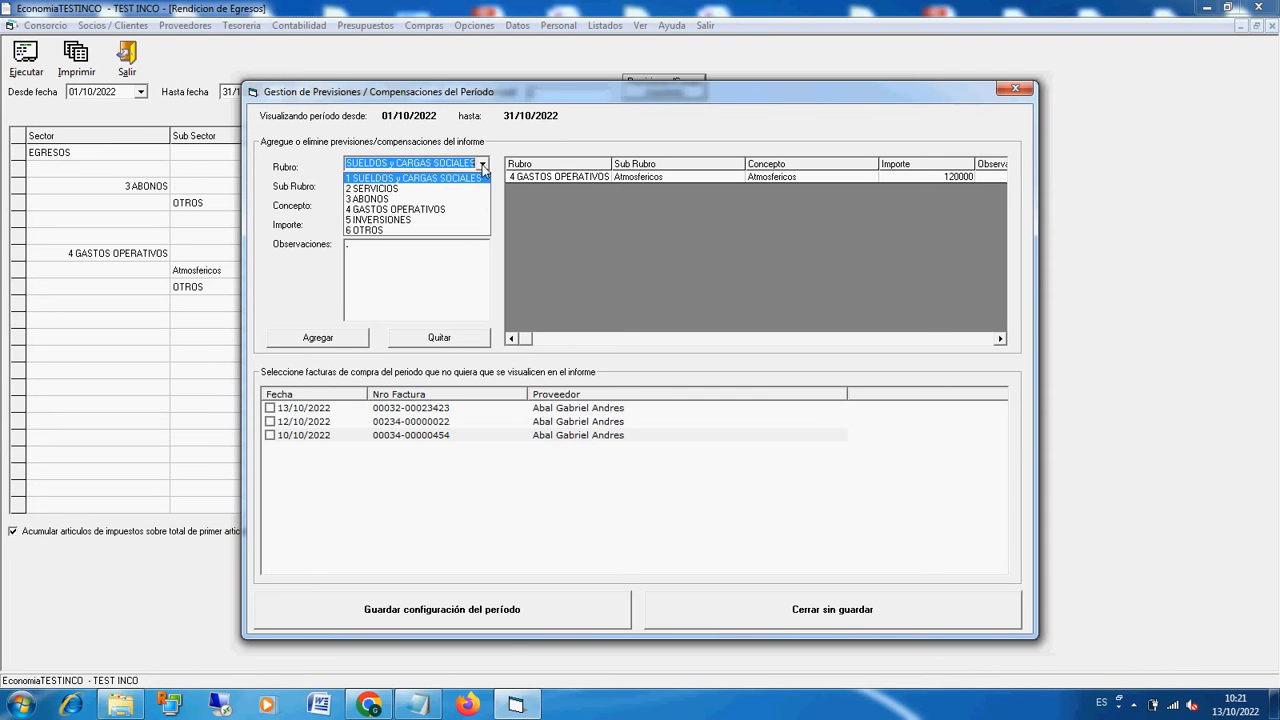
{"action": "left_click", "coordinate": [456, 209]}
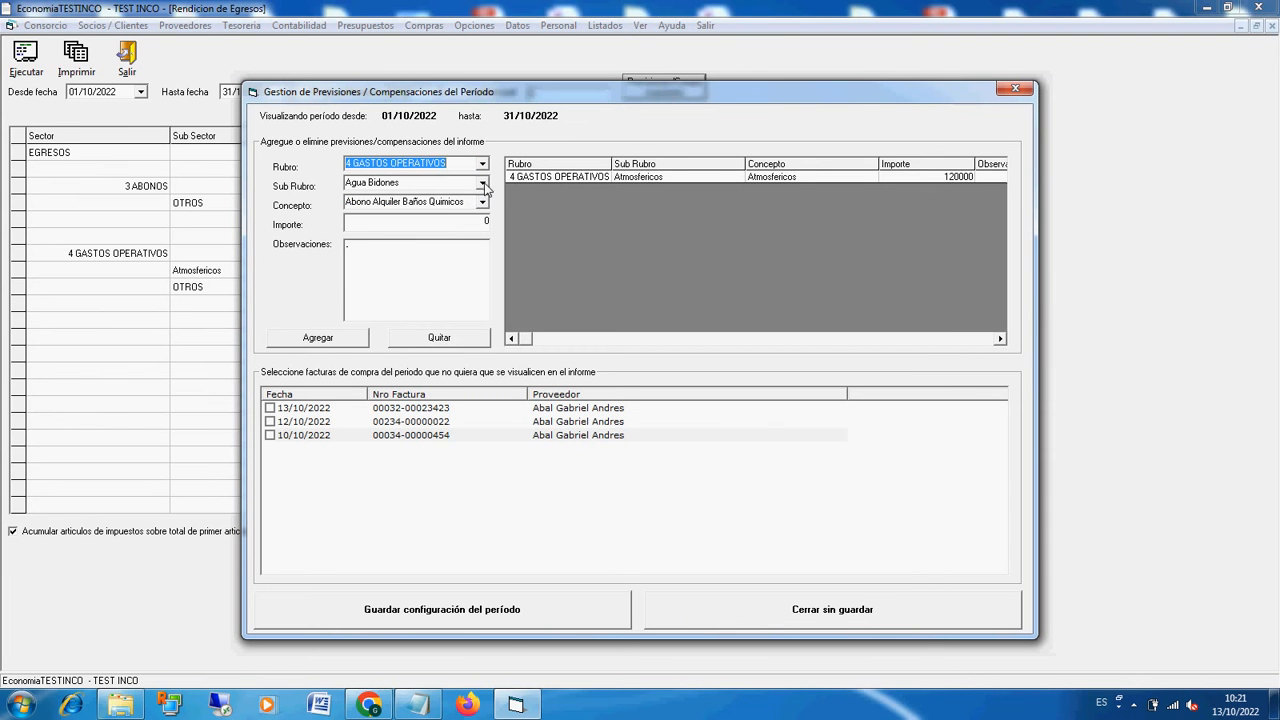
{"action": "left_click", "coordinate": [482, 202]}
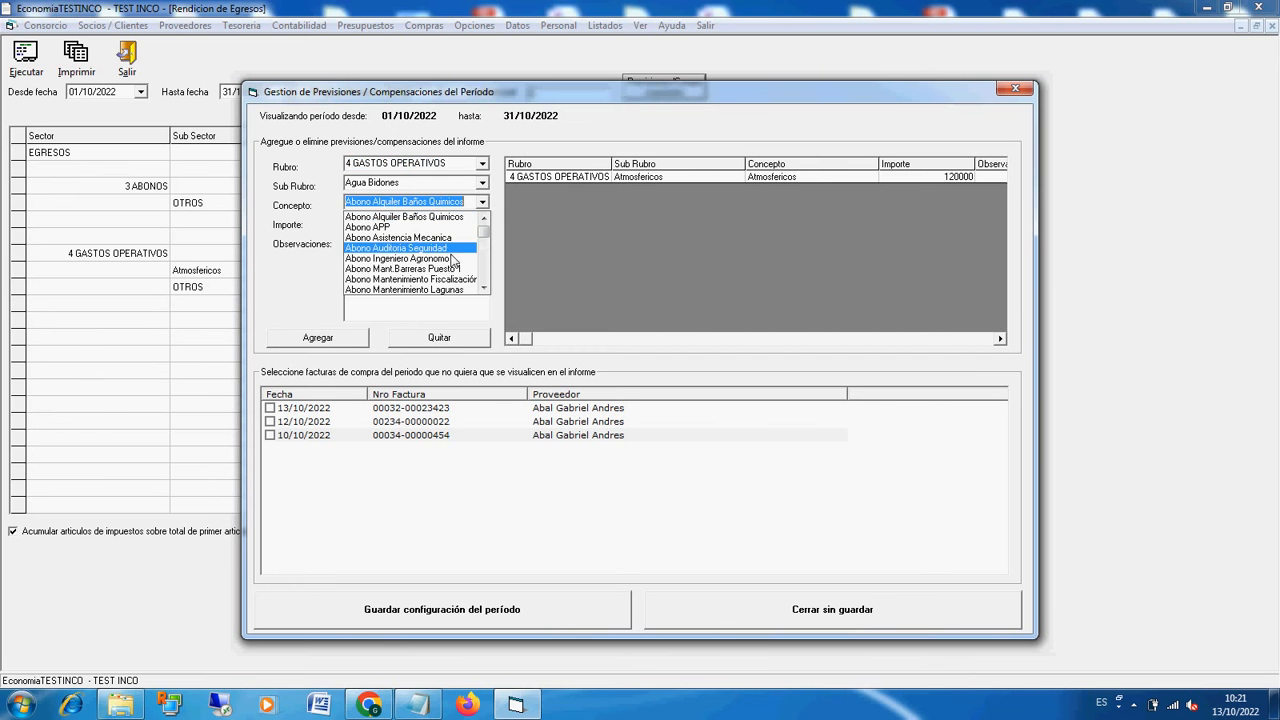
{"action": "scroll", "coordinate": [451, 264], "scroll_direction": "down", "scroll_amount": 5}
{"action": "scroll", "coordinate": [451, 264], "scroll_direction": "down", "scroll_amount": 8}
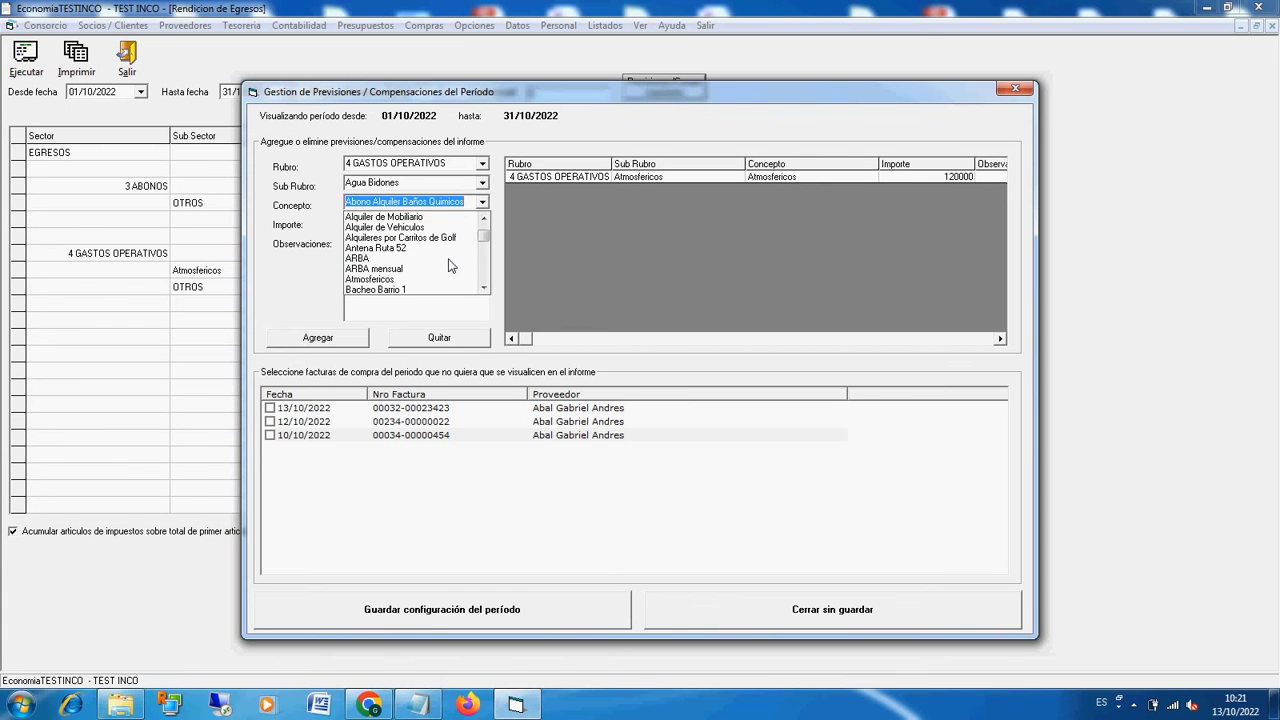
{"action": "scroll", "coordinate": [450, 265], "scroll_direction": "down", "scroll_amount": 1}
{"action": "scroll", "coordinate": [450, 265], "scroll_direction": "down", "scroll_amount": 2}
{"action": "scroll", "coordinate": [440, 260], "scroll_direction": "up", "scroll_amount": 1}
{"action": "left_click", "coordinate": [437, 250]}
Step: Set the forecast amount to 12000, add it to the period's list and select its row
{"action": "left_click", "coordinate": [474, 226]}
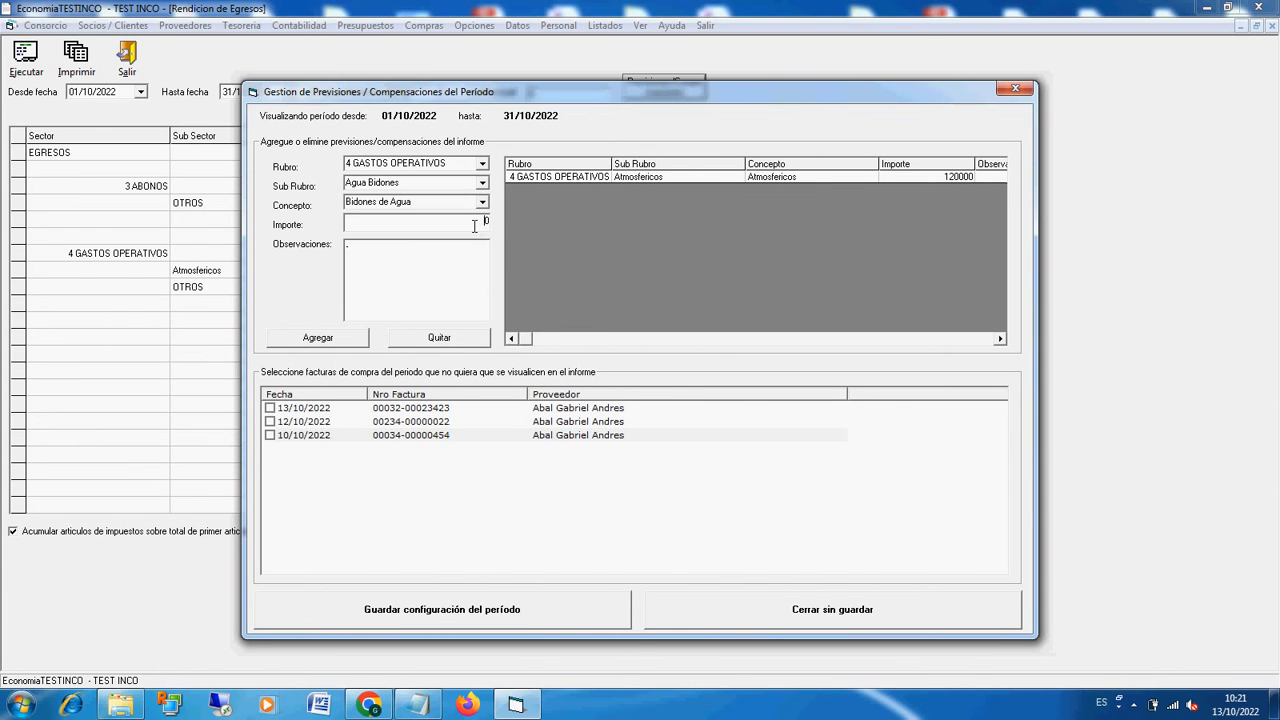
{"action": "type", "text": "12000"}
{"action": "left_click", "coordinate": [345, 340]}
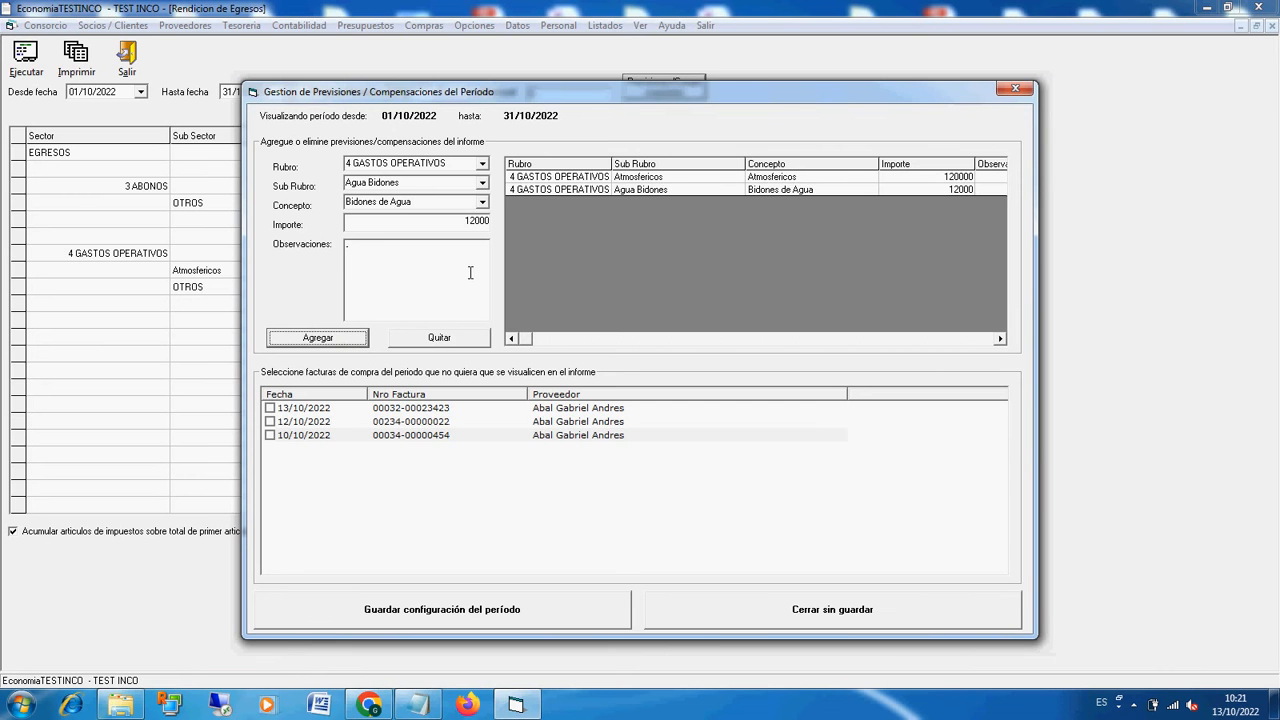
{"action": "left_click", "coordinate": [601, 190]}
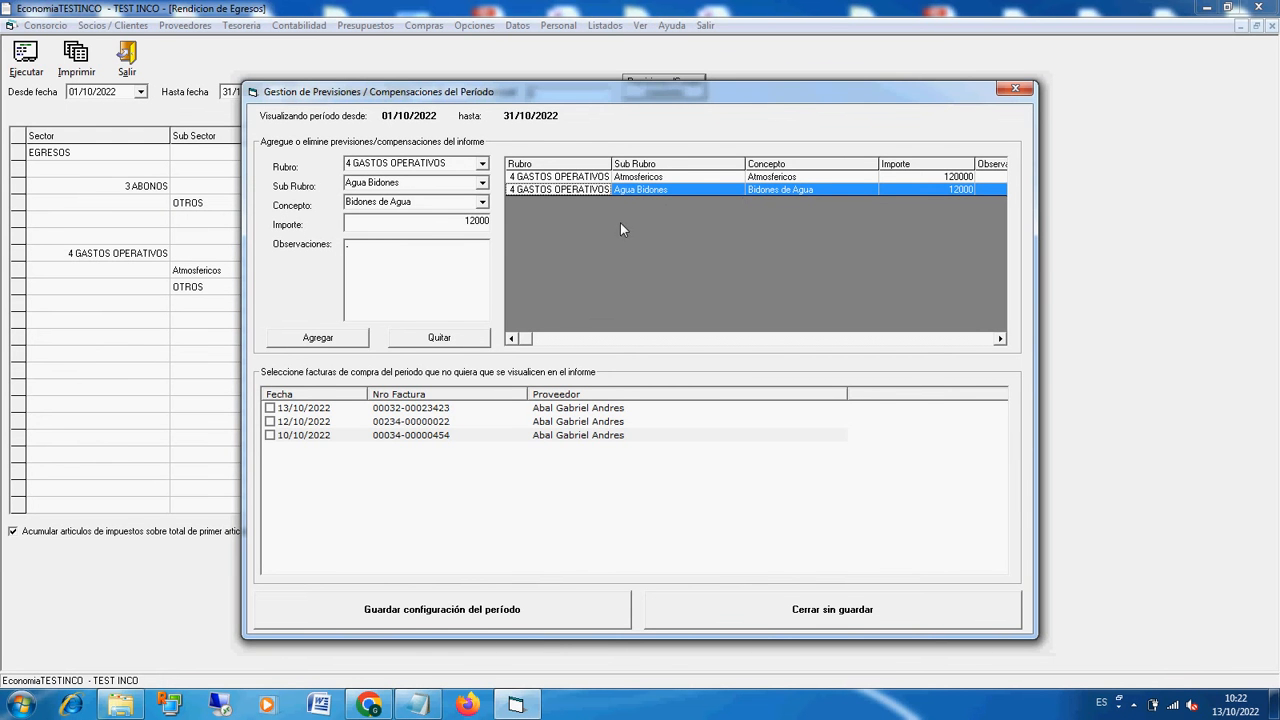
Step: Mark the period's purchase invoices for exclusion from the report, and clear those marks again
{"action": "left_click", "coordinate": [269, 409]}
{"action": "left_click", "coordinate": [269, 422]}
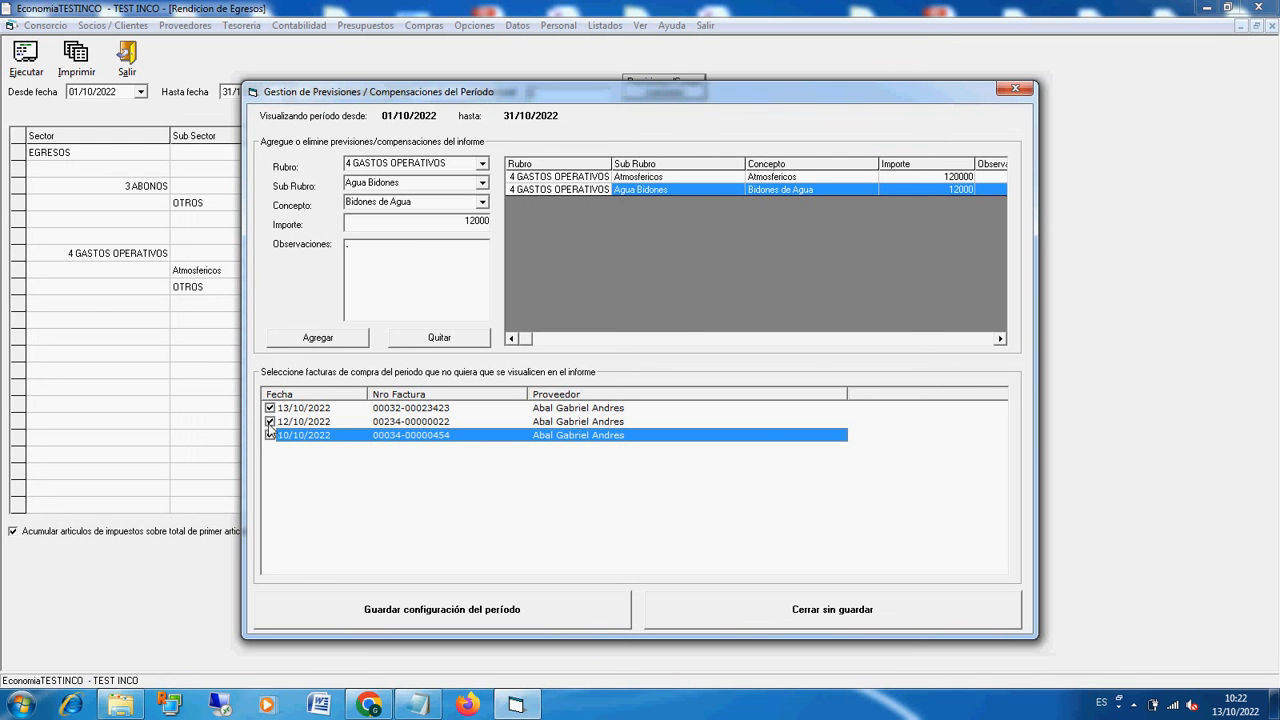
{"action": "left_click", "coordinate": [268, 424]}
{"action": "left_click", "coordinate": [269, 422]}
{"action": "left_click", "coordinate": [269, 409]}
{"action": "left_click", "coordinate": [270, 436]}
Step: Save the period's forecast configuration and review the report's total expenses and final monthly settlement
{"action": "left_click", "coordinate": [698, 188]}
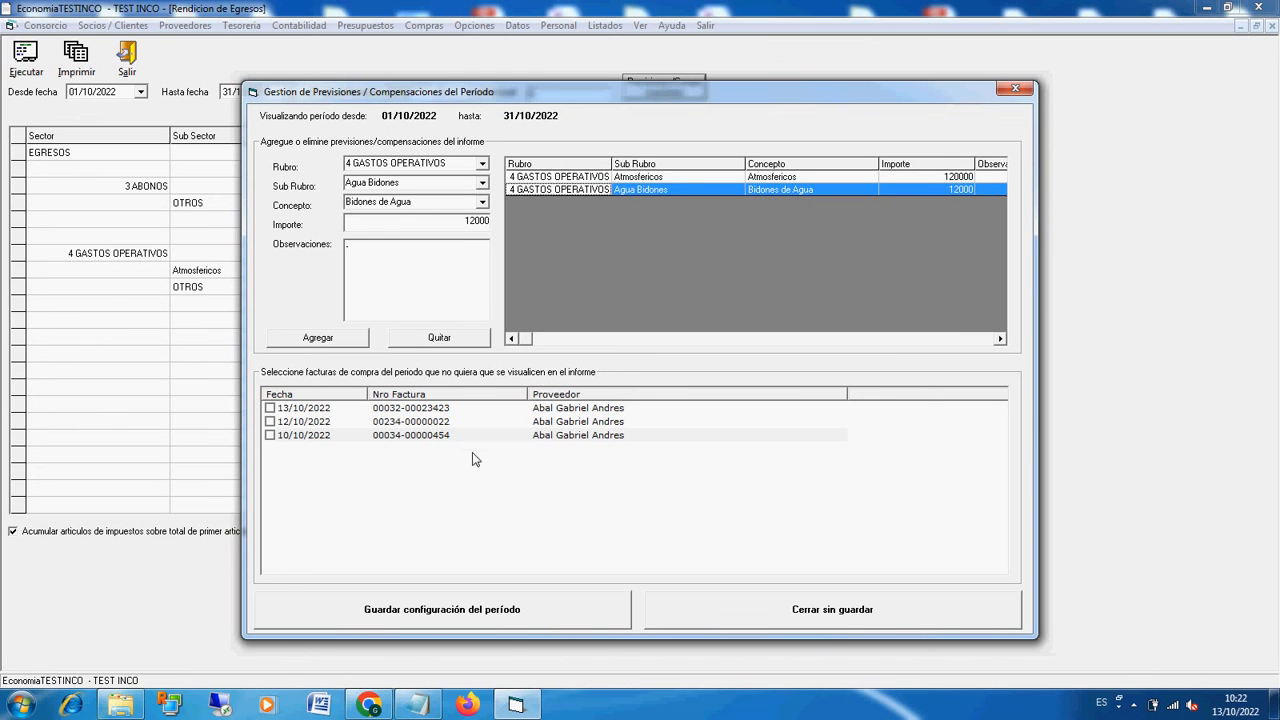
{"action": "left_click", "coordinate": [491, 622]}
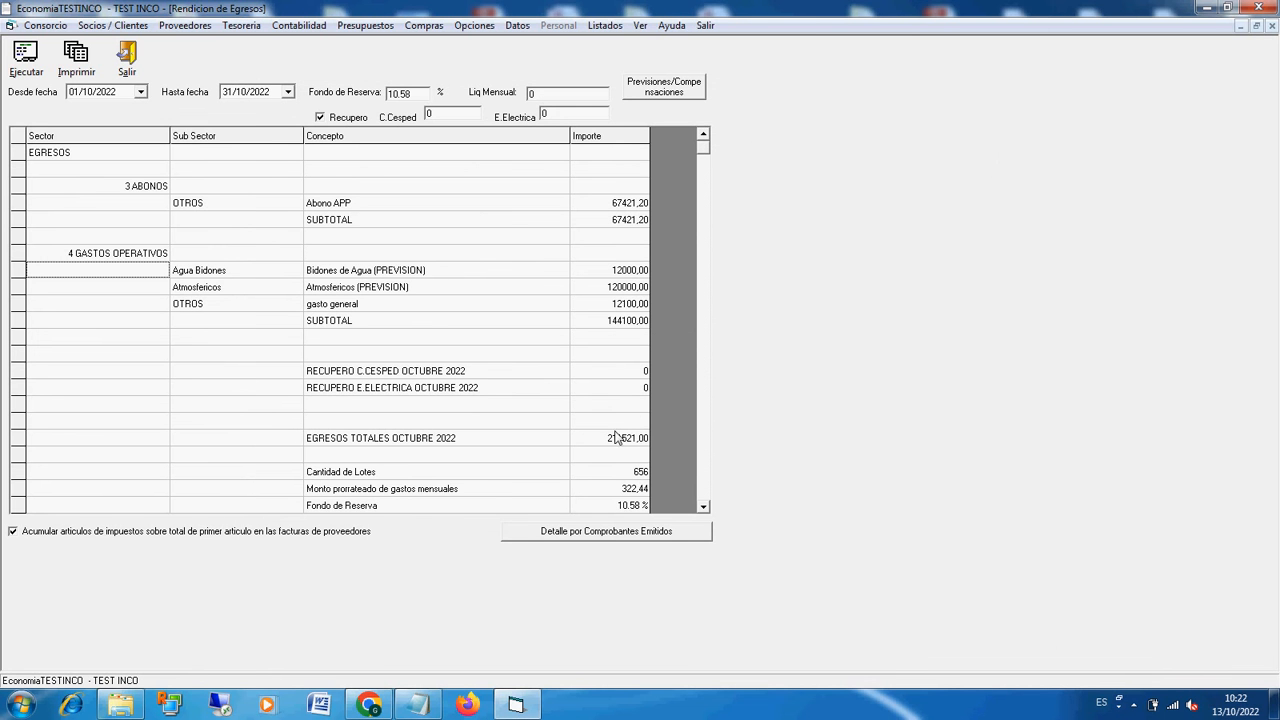
{"action": "left_click", "coordinate": [610, 440]}
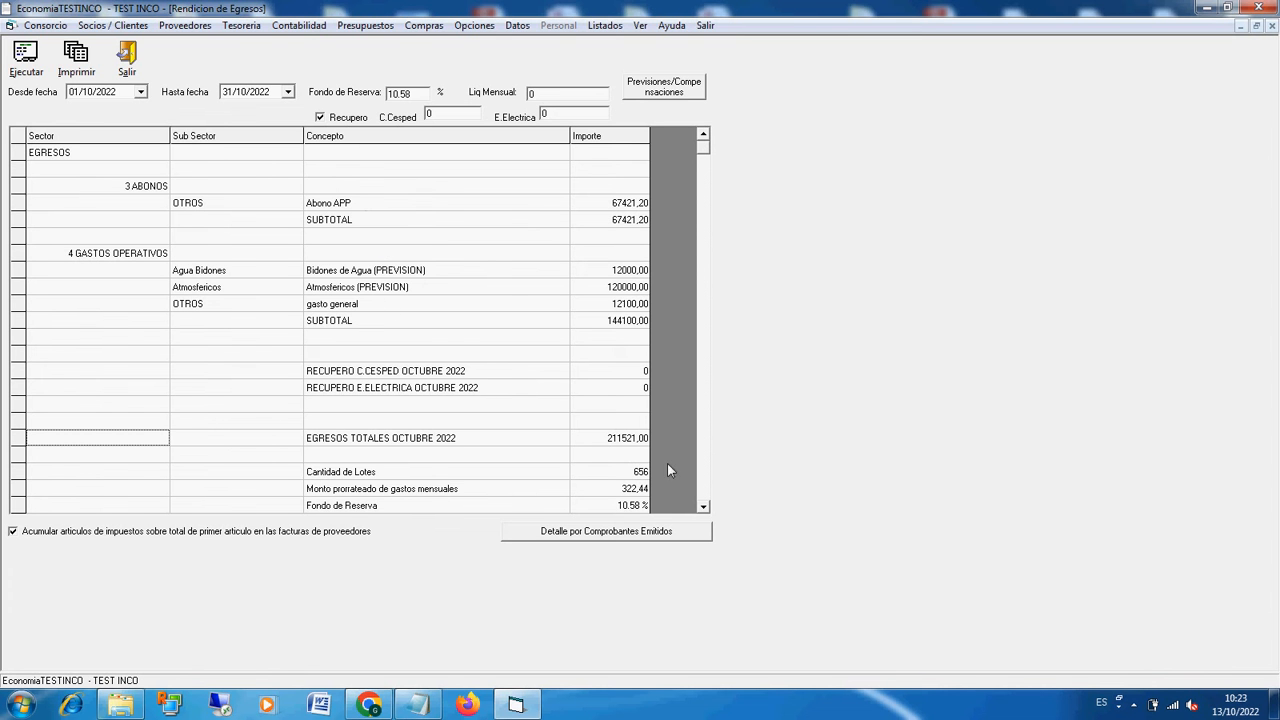
{"action": "scroll", "coordinate": [705, 508], "scroll_direction": "down", "scroll_amount": 2}
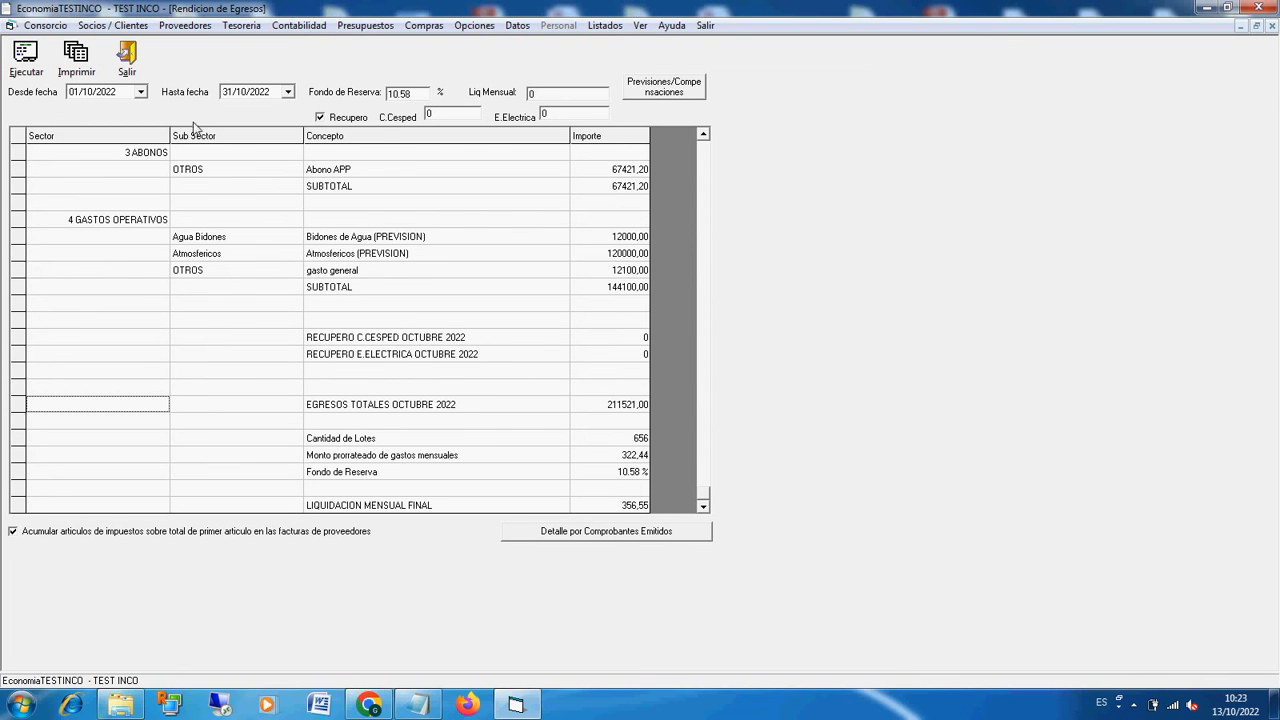
Step: Close the expense report and open the supplier balances listing
{"action": "left_click", "coordinate": [127, 64]}
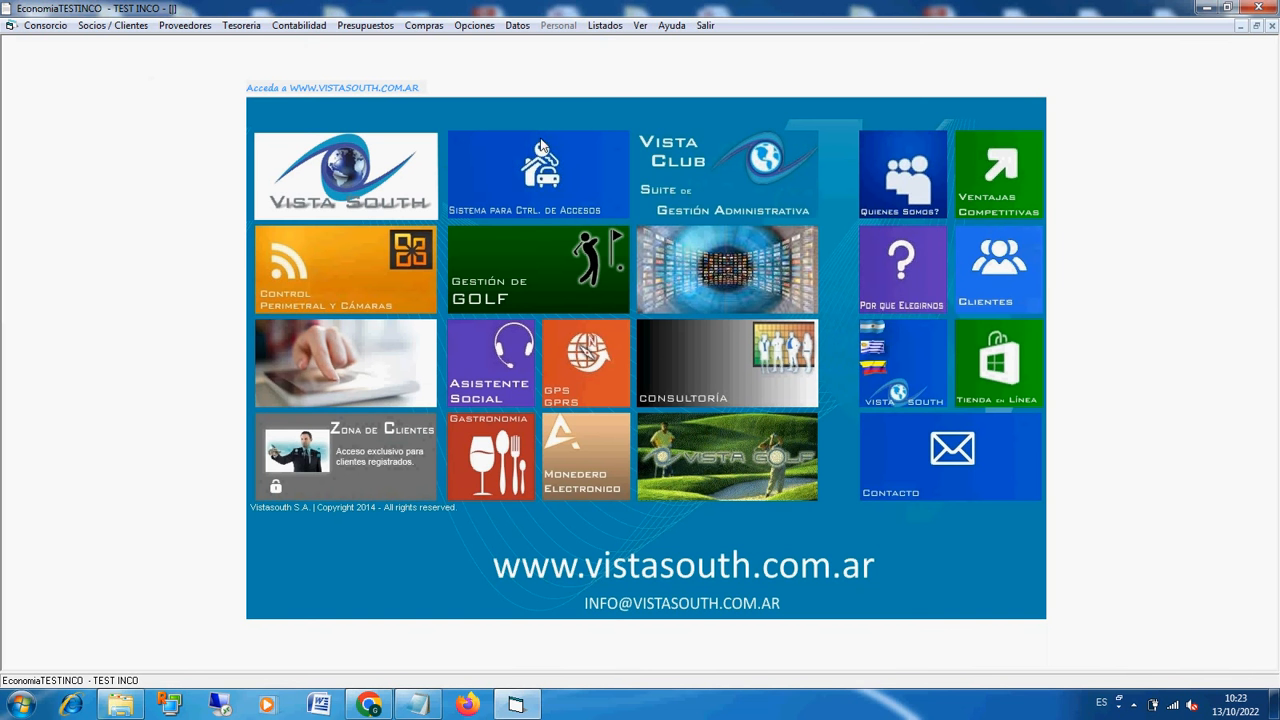
{"action": "left_click", "coordinate": [607, 28]}
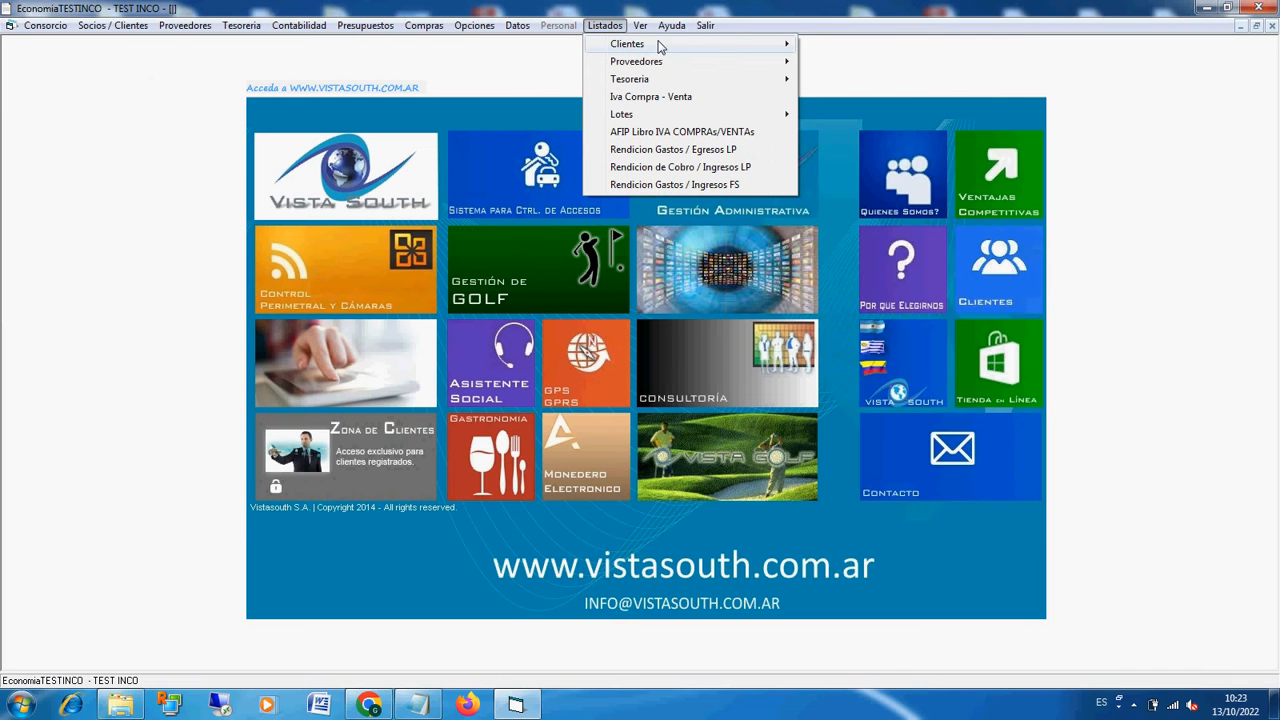
{"action": "mouse_move", "coordinate": [737, 58]}
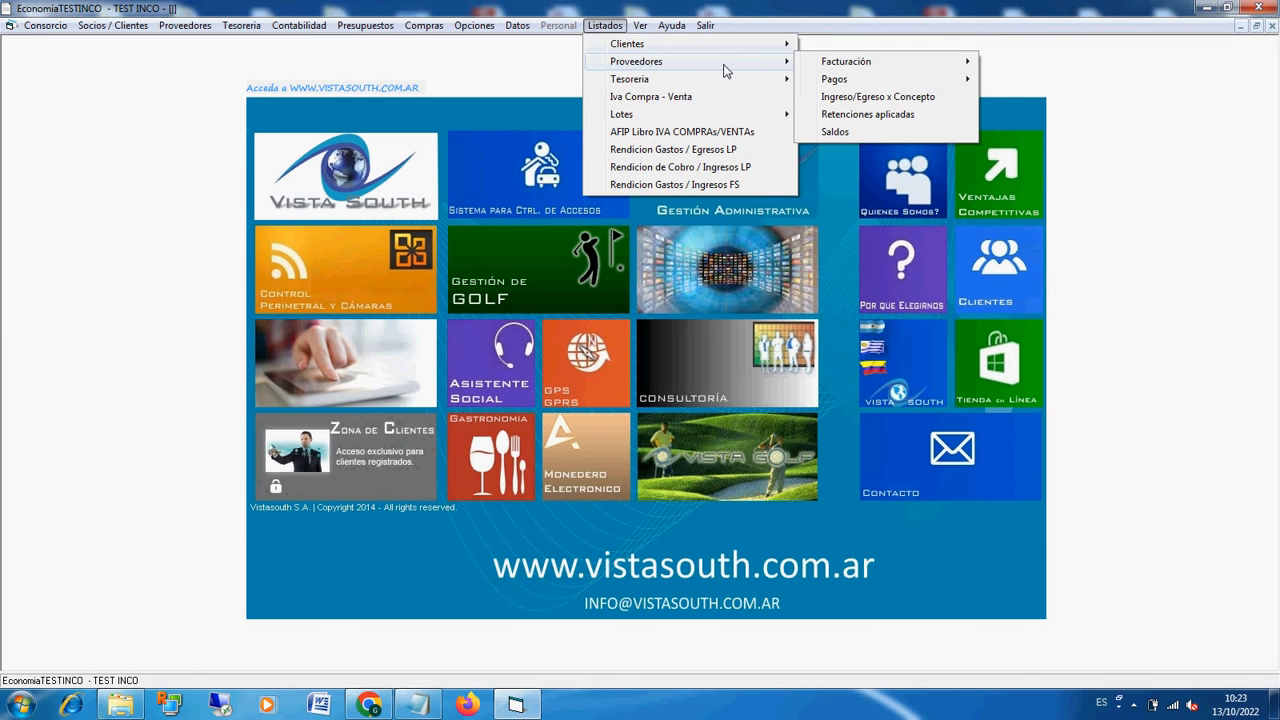
{"action": "mouse_move", "coordinate": [877, 74]}
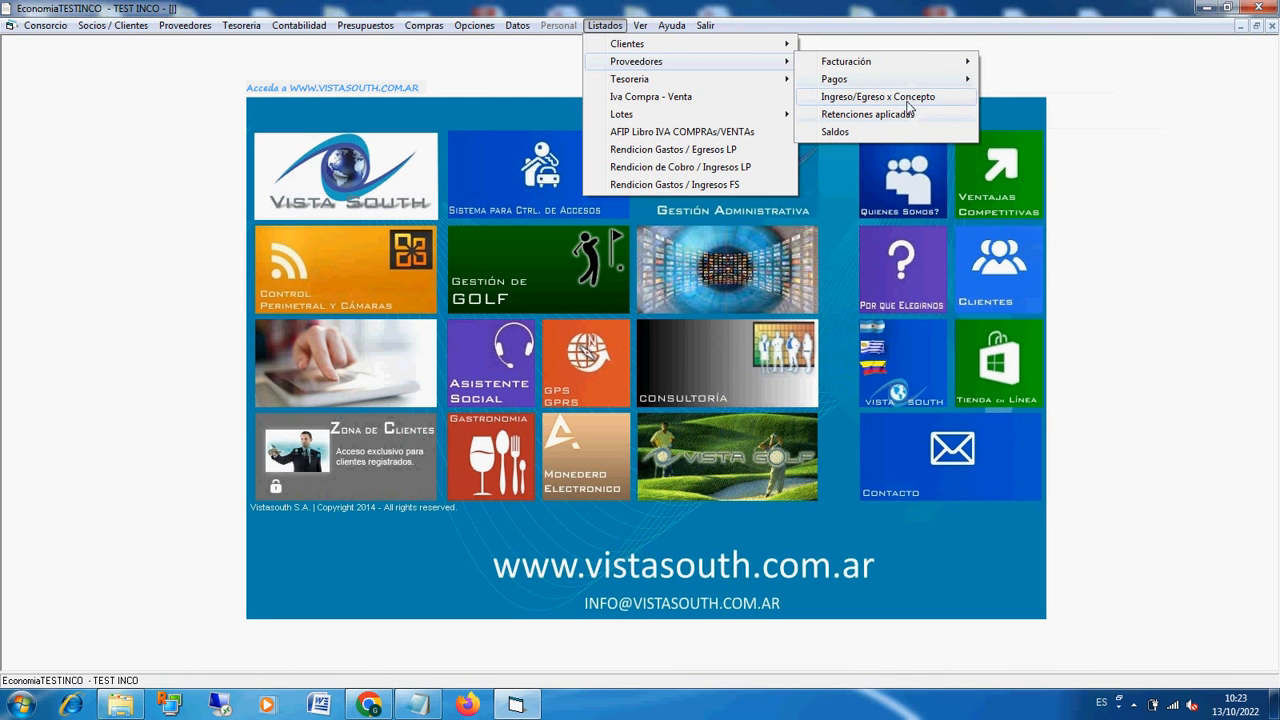
{"action": "left_click", "coordinate": [883, 133]}
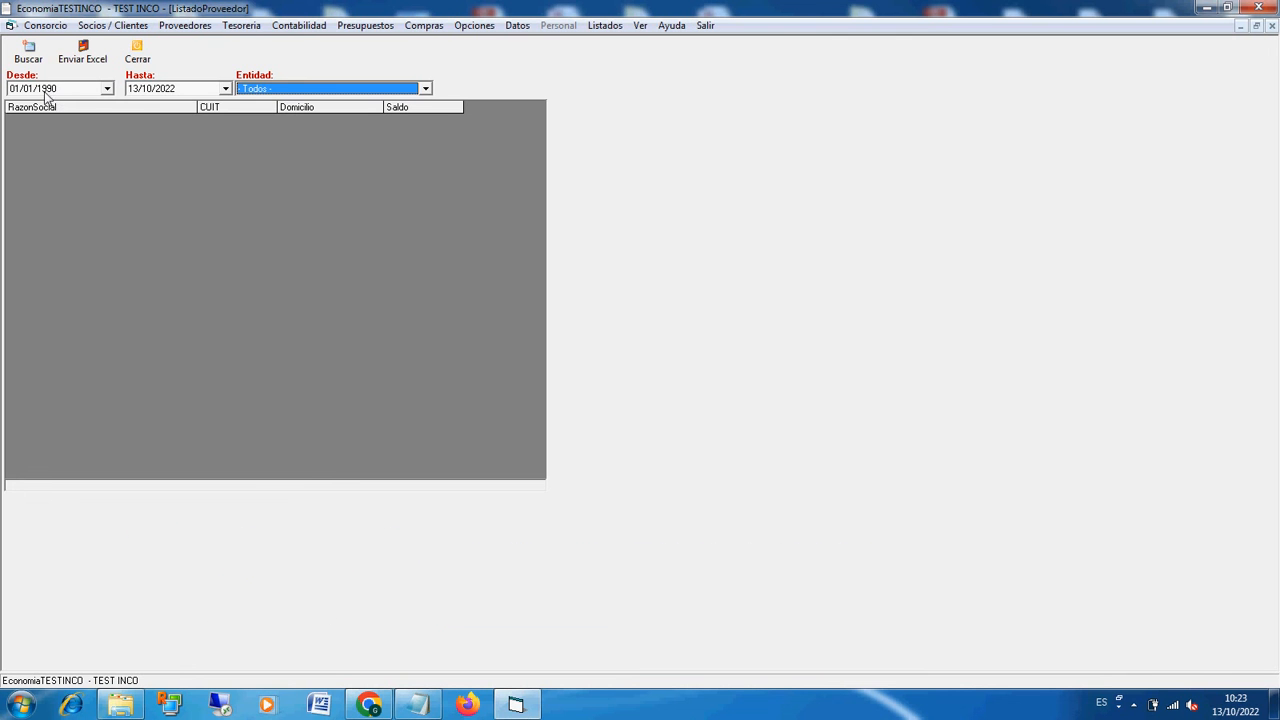
Step: List supplier balances for all entities from 01/01/1990 to 13/10/2022, decline the Excel export and browse the list
{"action": "left_click", "coordinate": [47, 90]}
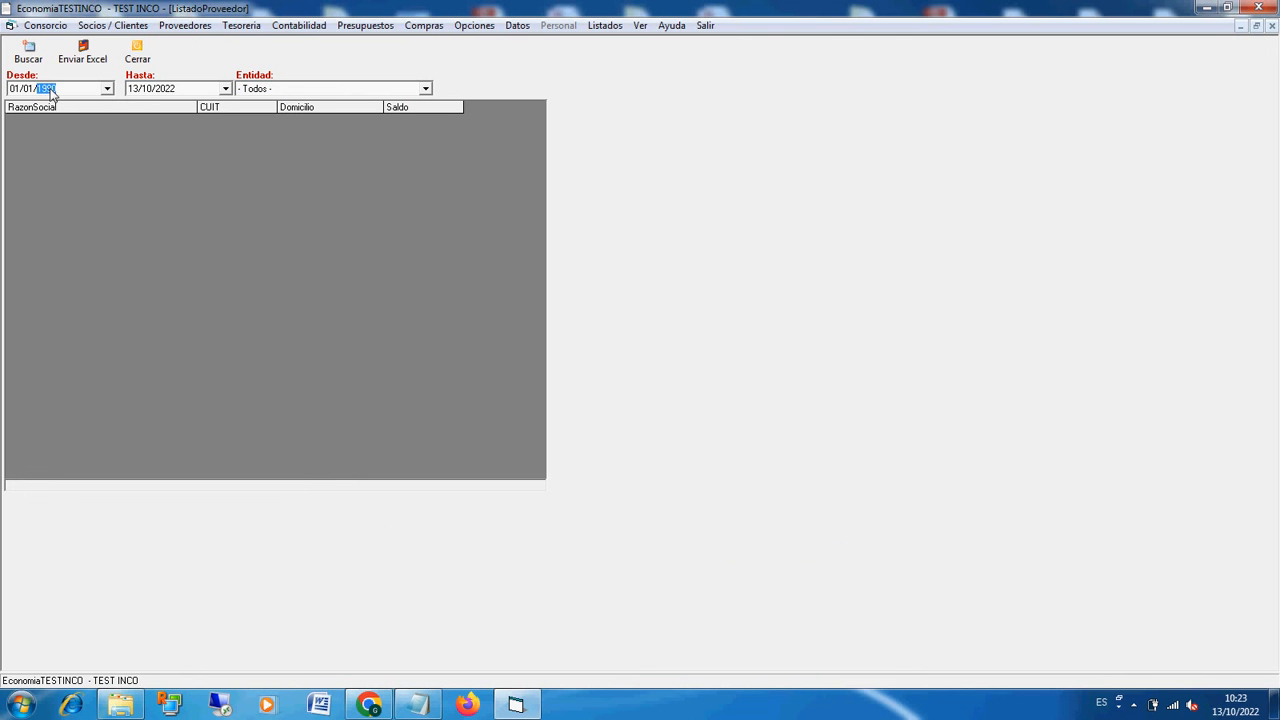
{"action": "left_click", "coordinate": [163, 89]}
{"action": "left_click", "coordinate": [28, 50]}
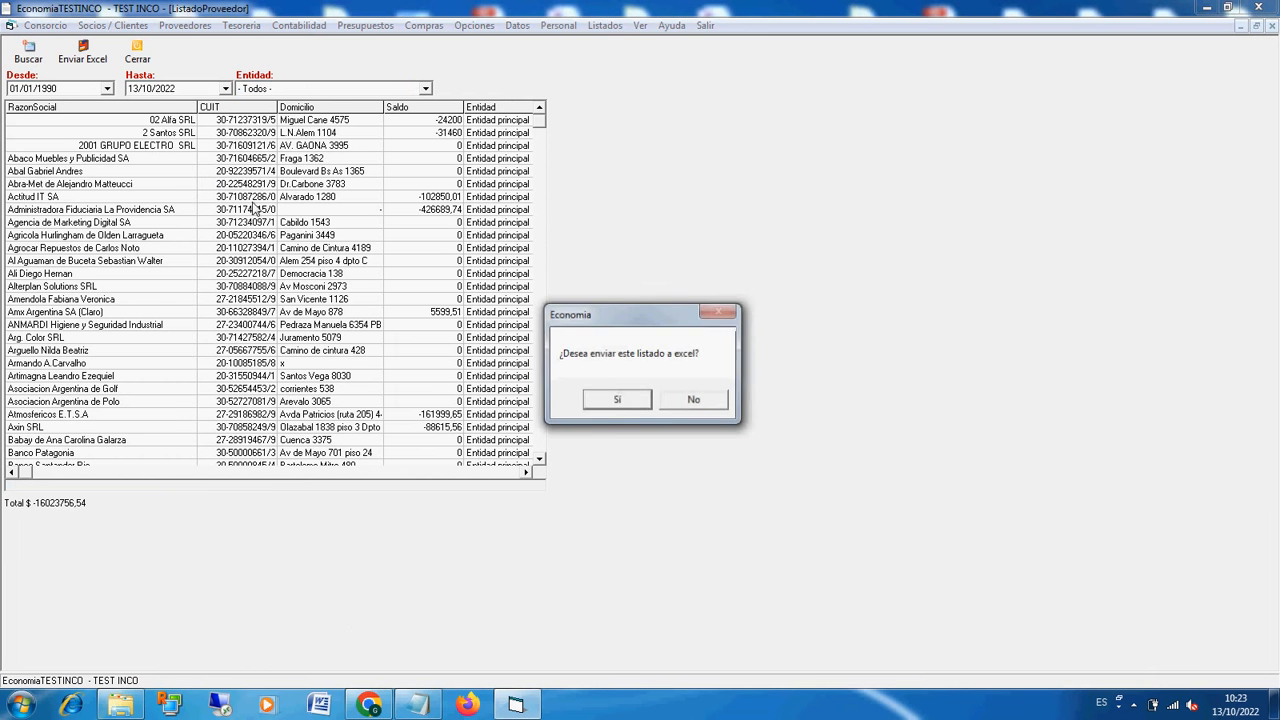
{"action": "left_click", "coordinate": [694, 401]}
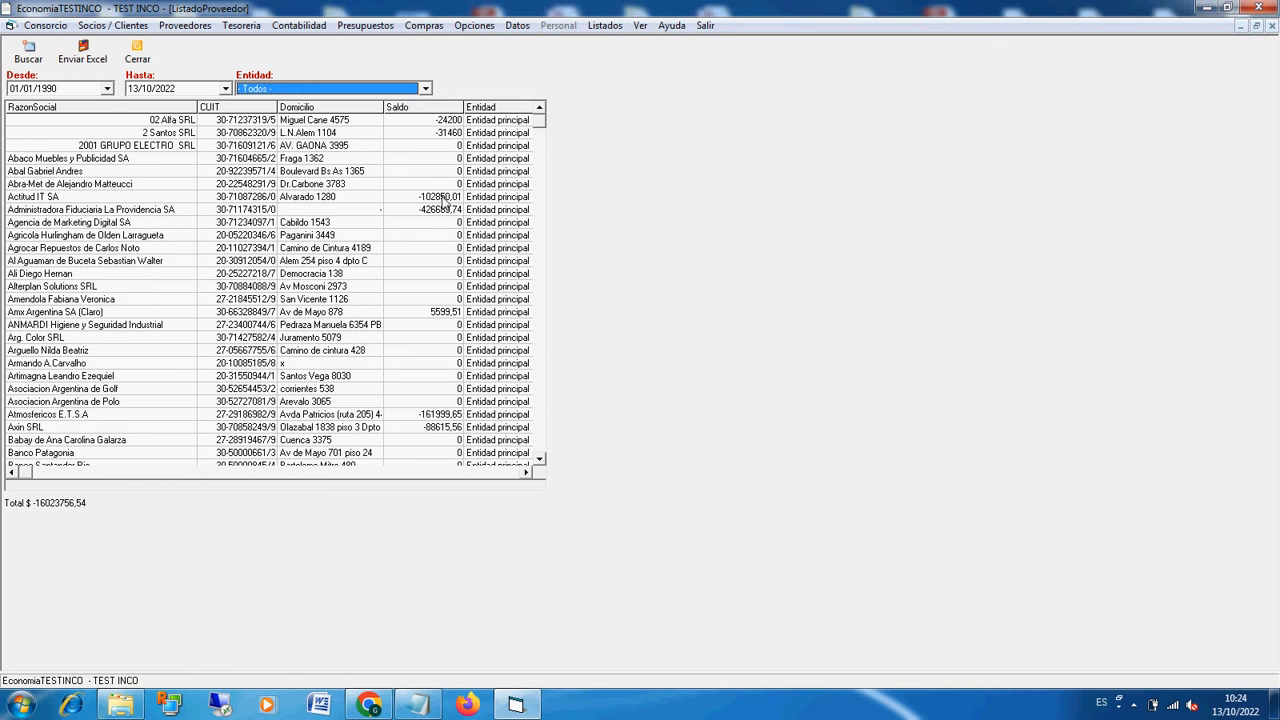
{"action": "left_click", "coordinate": [541, 340]}
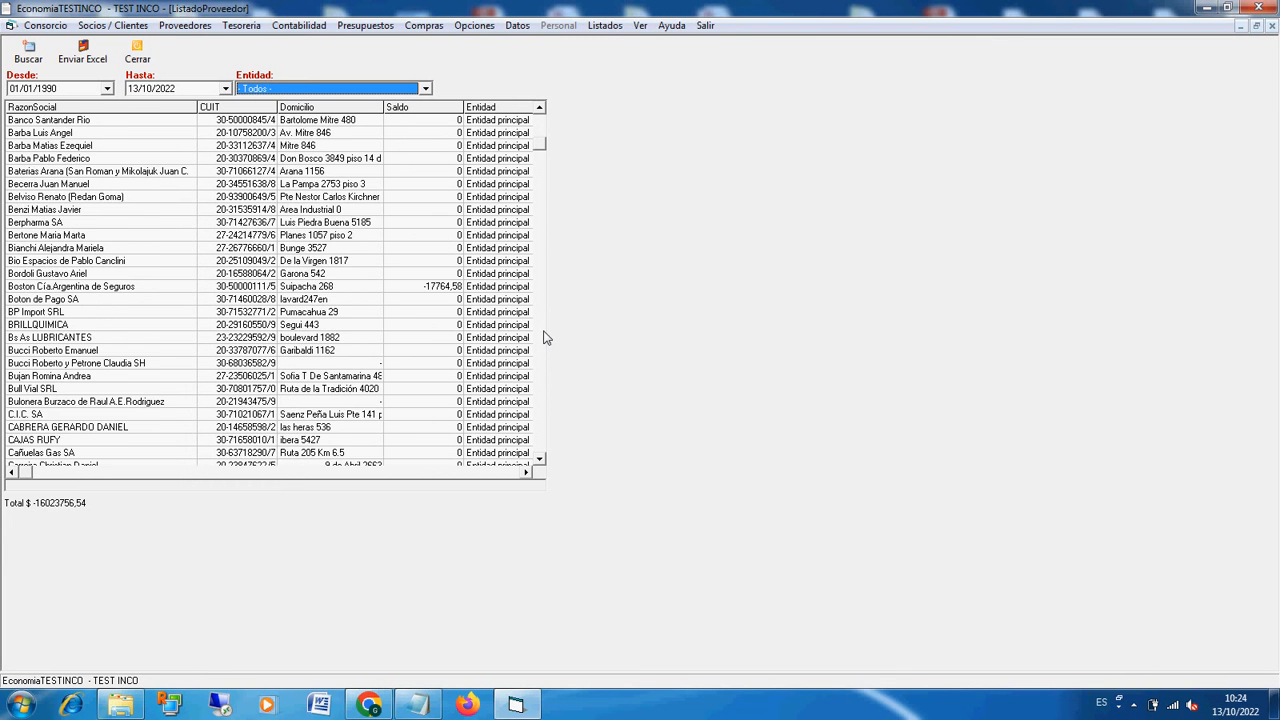
Step: Scroll further through the supplier balances list and check the suppliers' balance and entity columns
{"action": "left_click", "coordinate": [541, 340]}
{"action": "left_click", "coordinate": [541, 345]}
{"action": "left_click", "coordinate": [543, 352]}
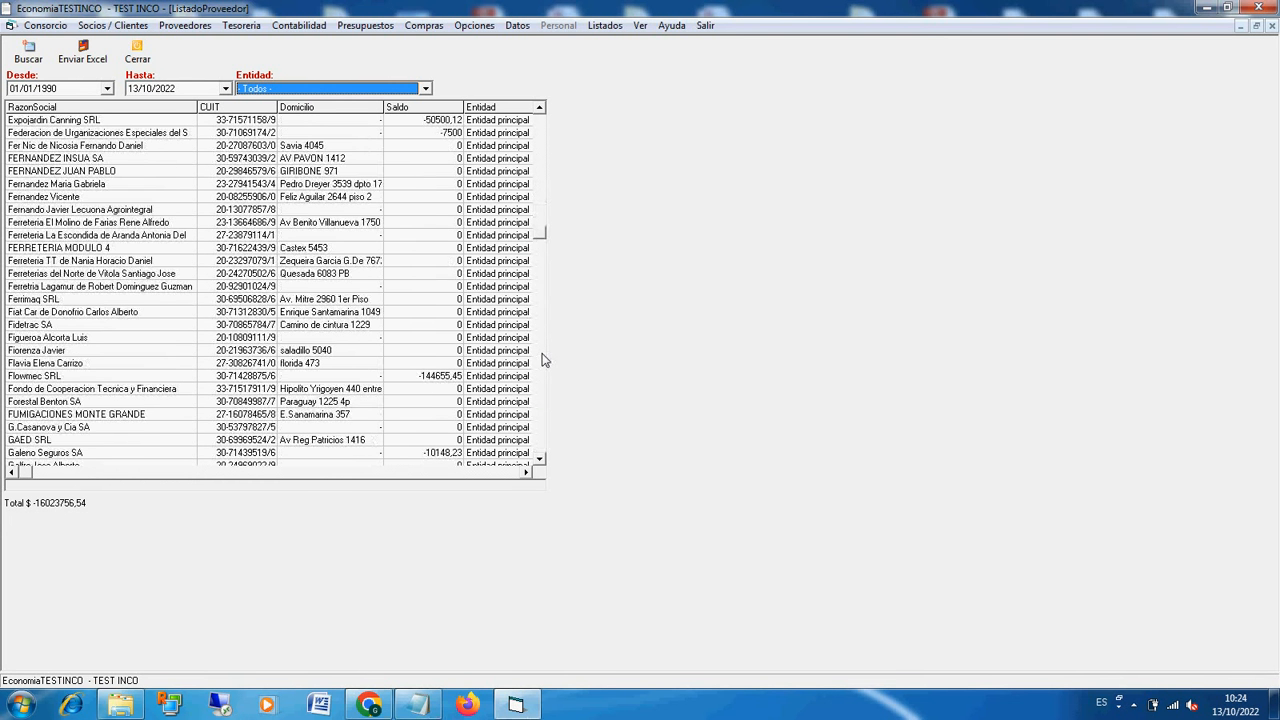
{"action": "left_click", "coordinate": [531, 145]}
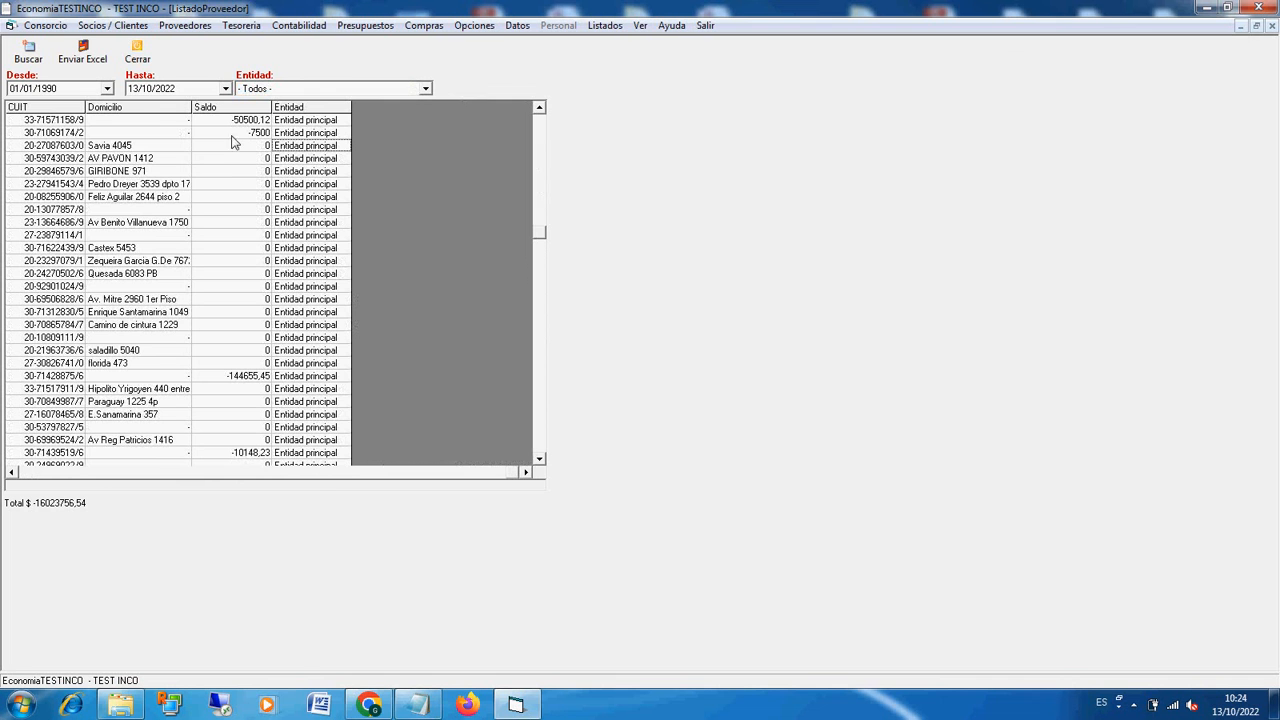
Step: Close the supplier balances and list all suppliers' payment orders from 01/10/2022 to 13/10/2022
{"action": "left_click", "coordinate": [136, 55]}
{"action": "left_click", "coordinate": [604, 25]}
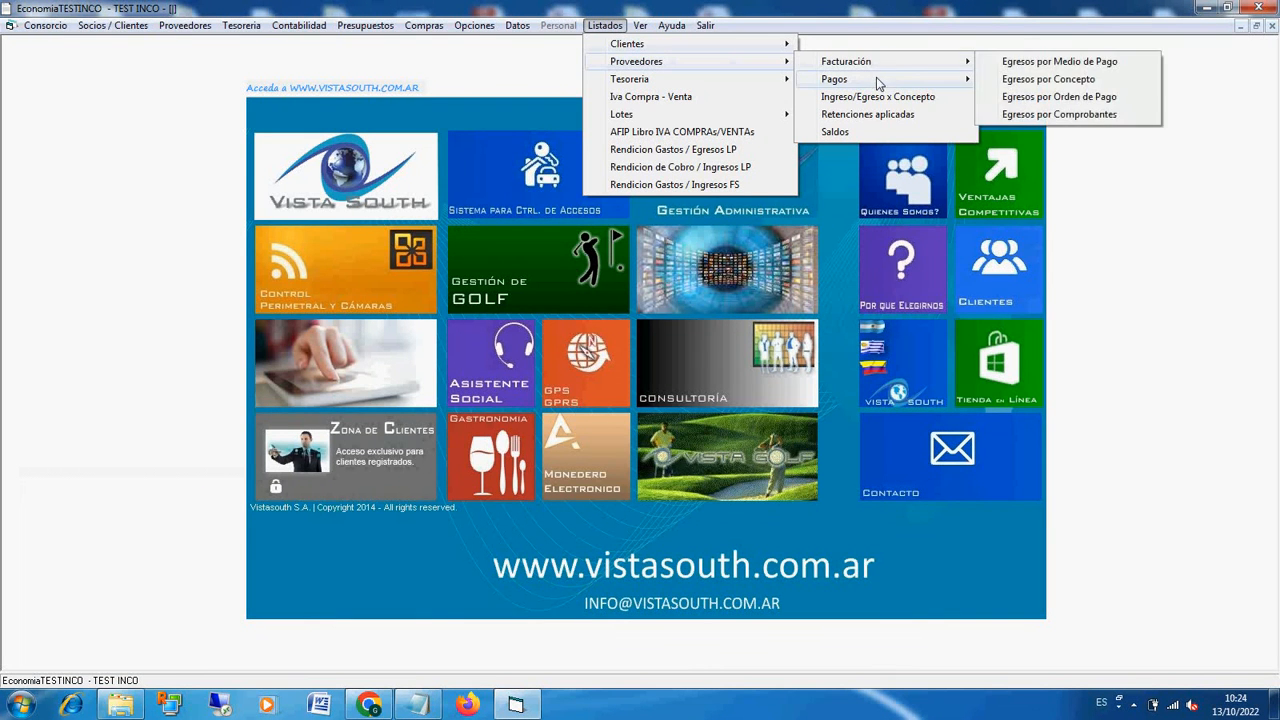
{"action": "left_click", "coordinate": [1007, 82]}
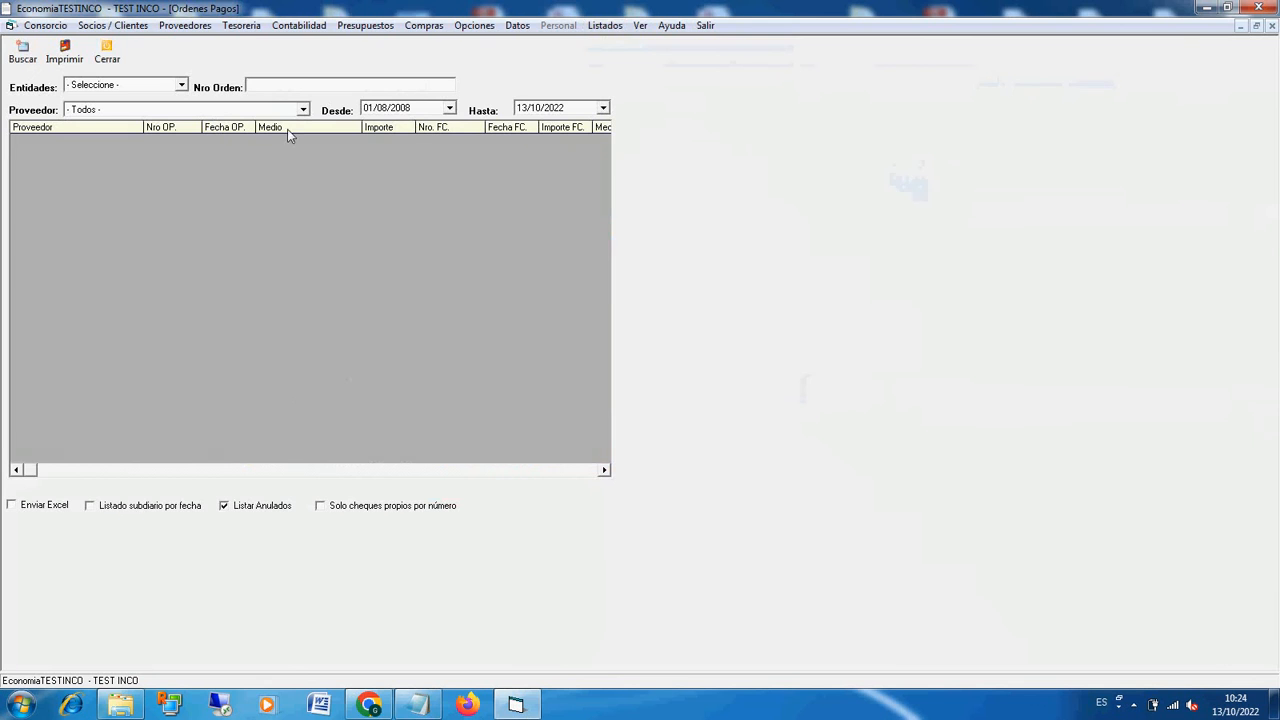
{"action": "left_click", "coordinate": [382, 108]}
{"action": "type", "text": "10"}
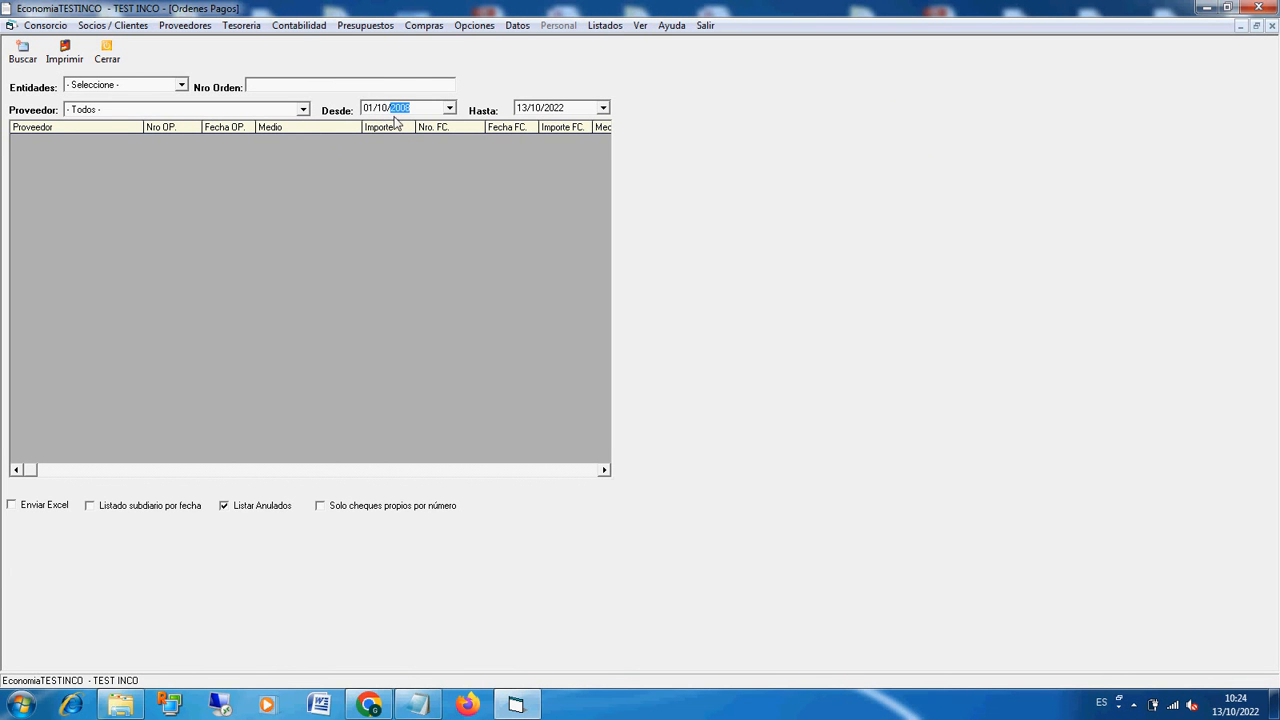
{"action": "left_click", "coordinate": [22, 52]}
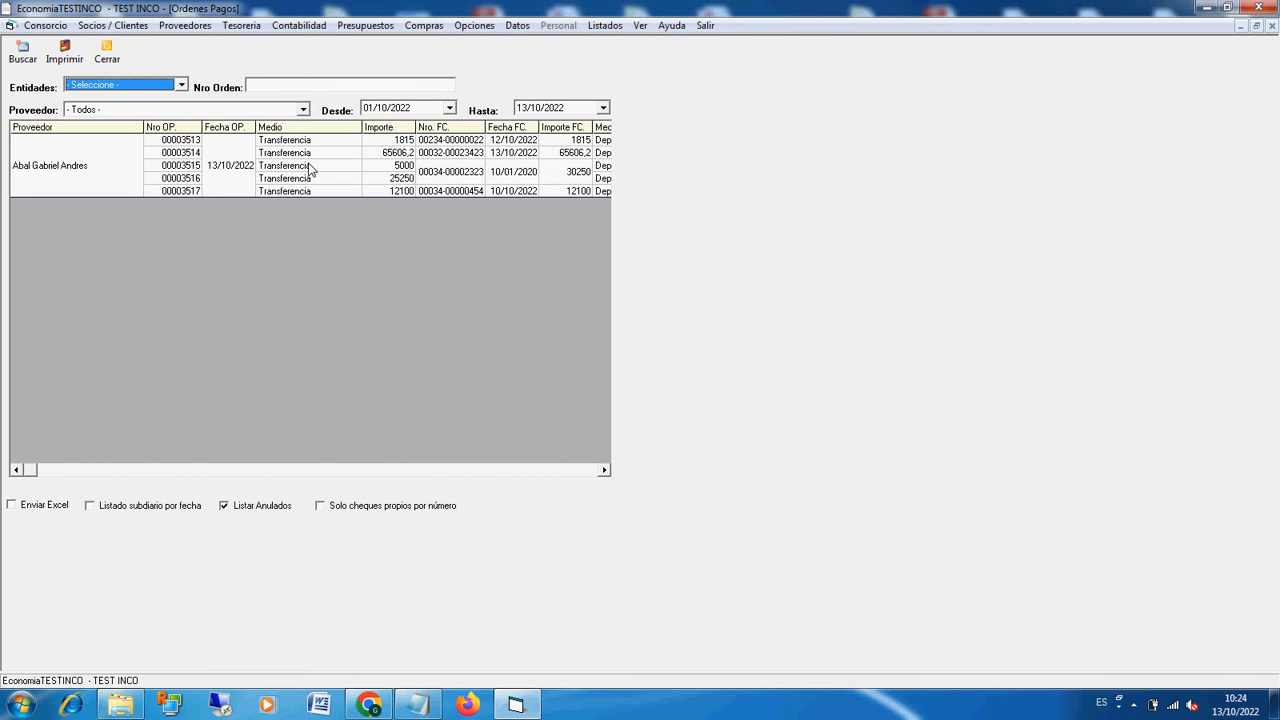
Step: Examine the listed payment orders' payment method, issuing bank and related invoice amounts
{"action": "left_click", "coordinate": [313, 163]}
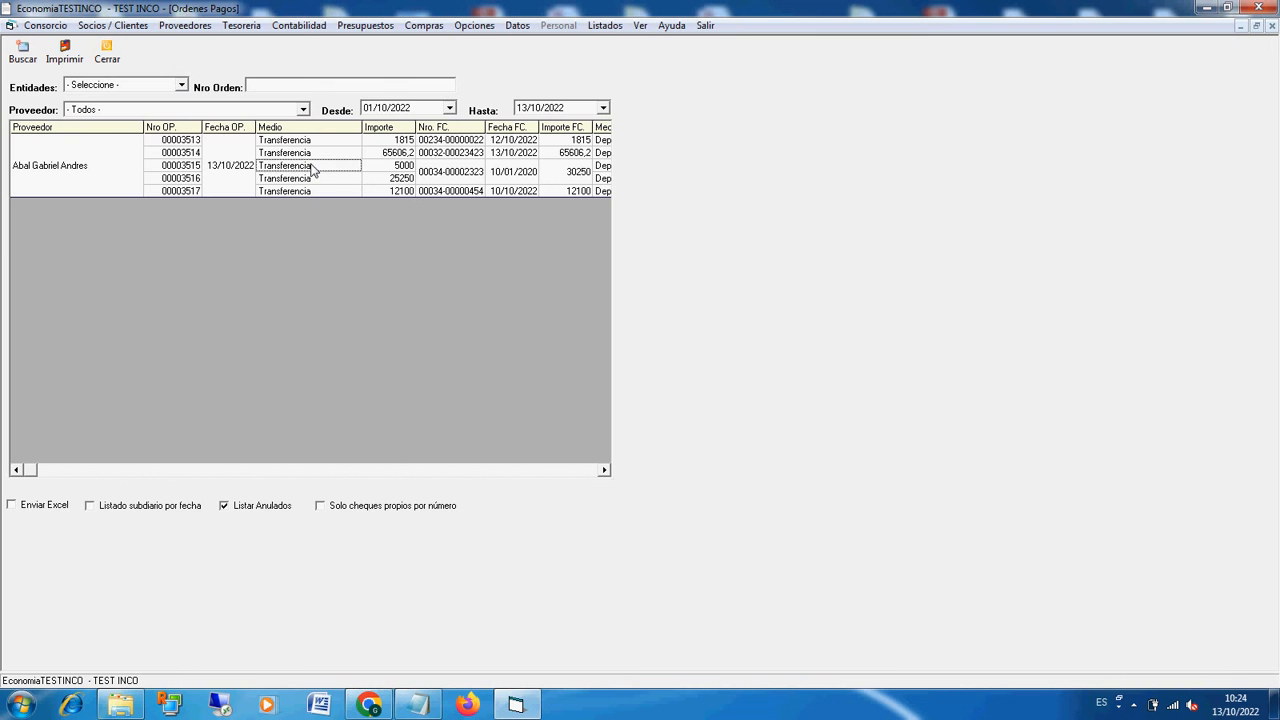
{"action": "left_click", "coordinate": [490, 469]}
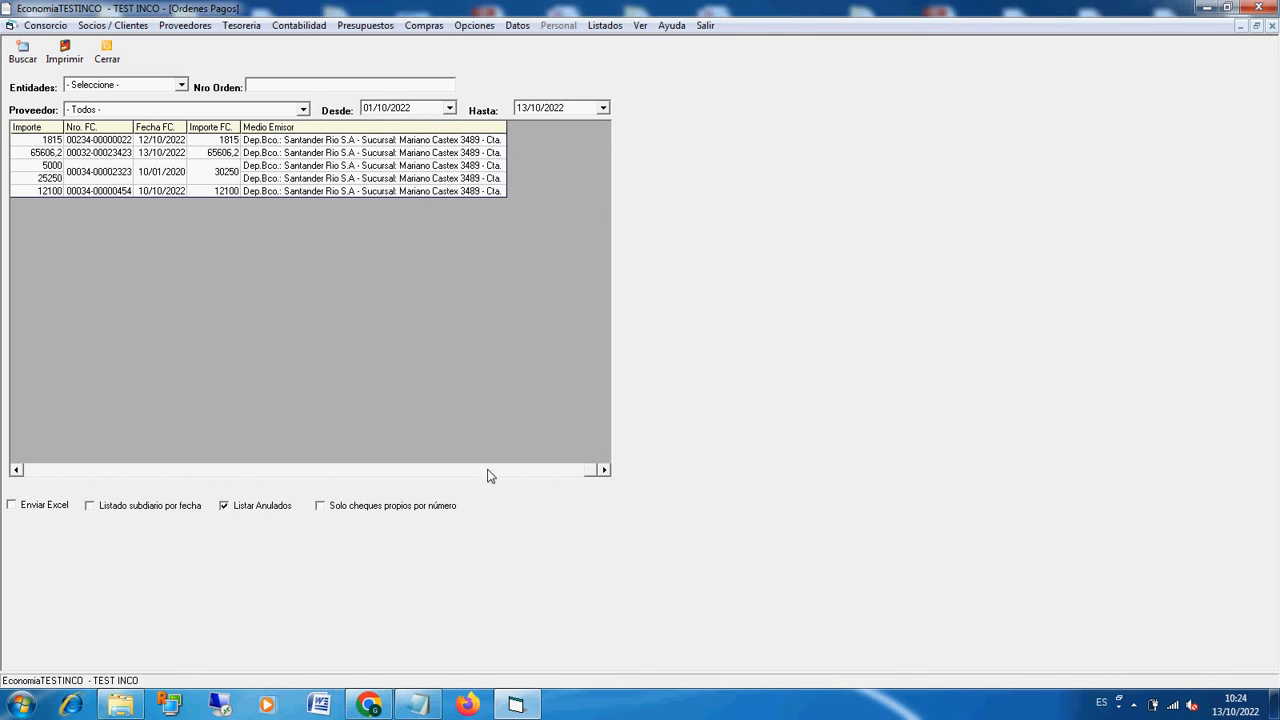
{"action": "left_click", "coordinate": [116, 469]}
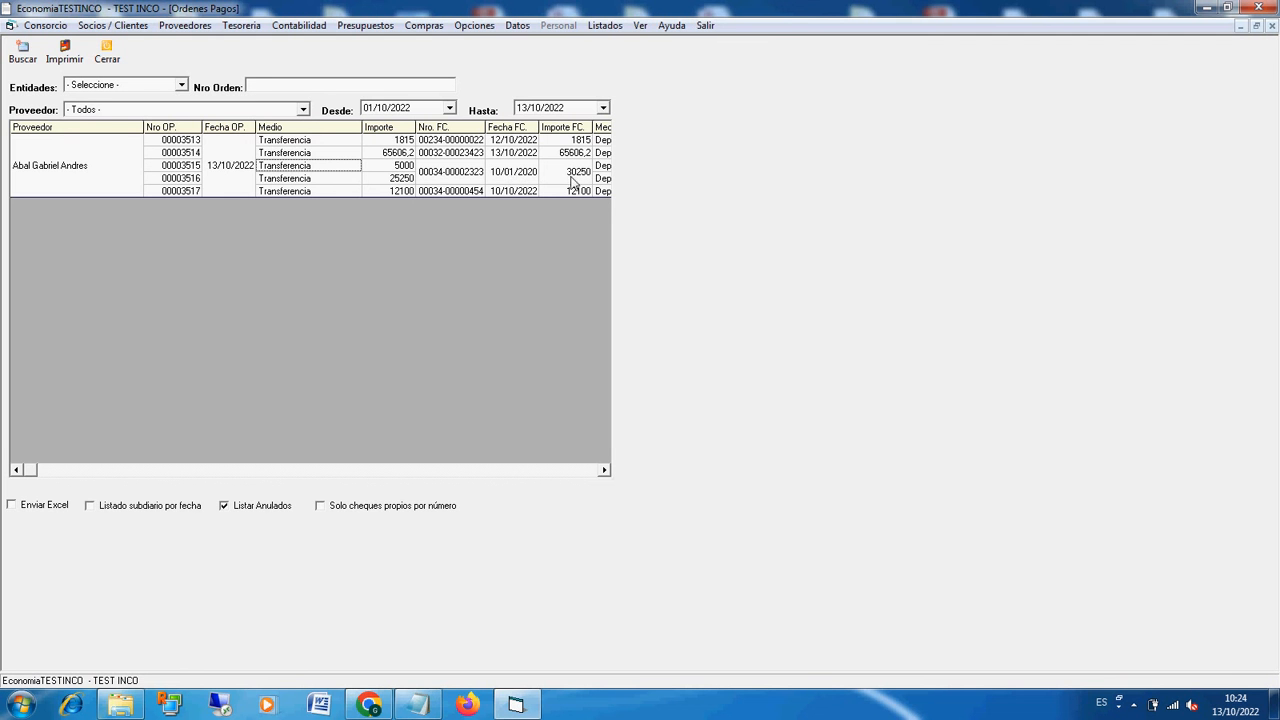
{"action": "left_click", "coordinate": [545, 172]}
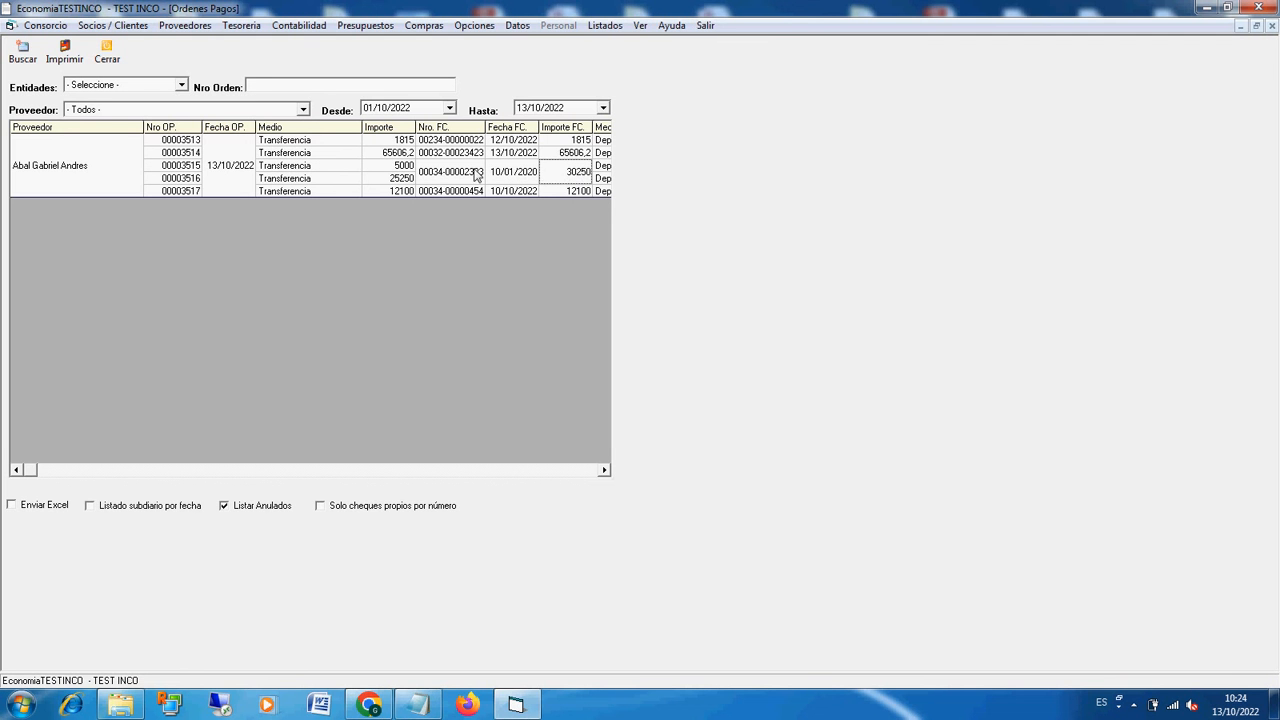
Step: Compare the two partial payments of the 30250 invoice, preview the printed 5000 payment order and close the preview
{"action": "left_click", "coordinate": [410, 167]}
{"action": "left_click", "coordinate": [402, 181]}
{"action": "left_click", "coordinate": [64, 54]}
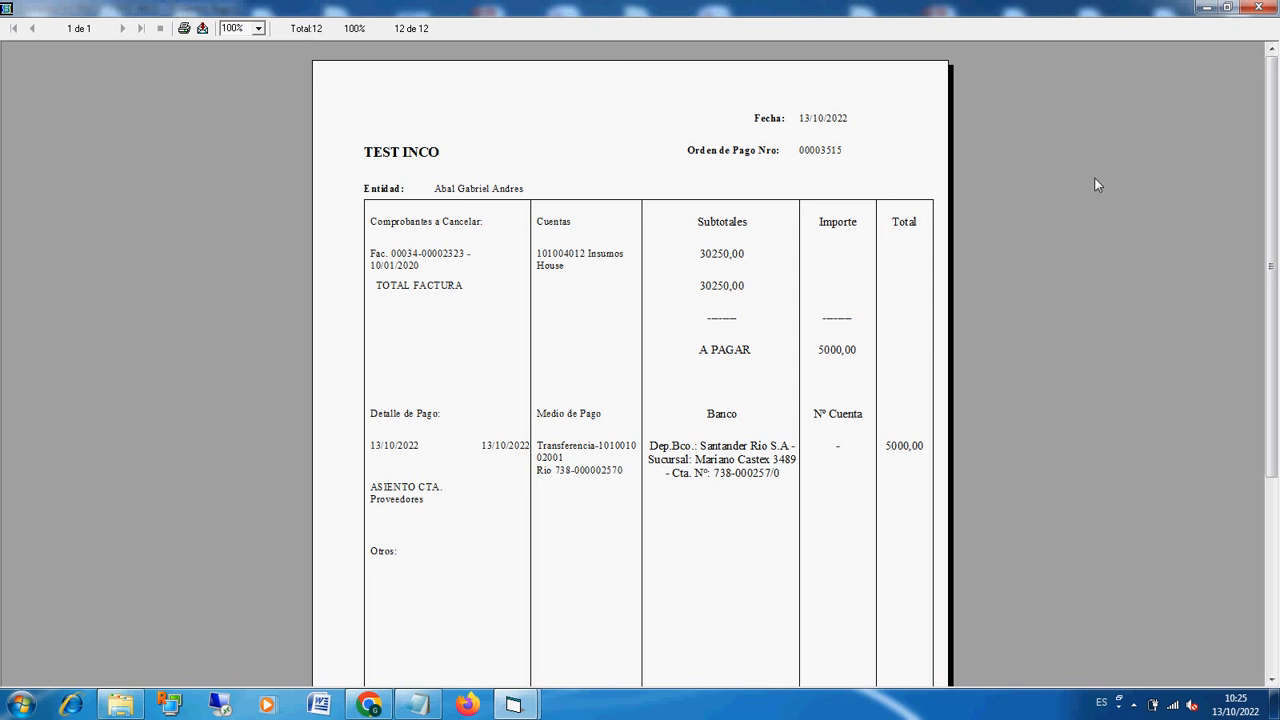
{"action": "left_click", "coordinate": [1267, 10]}
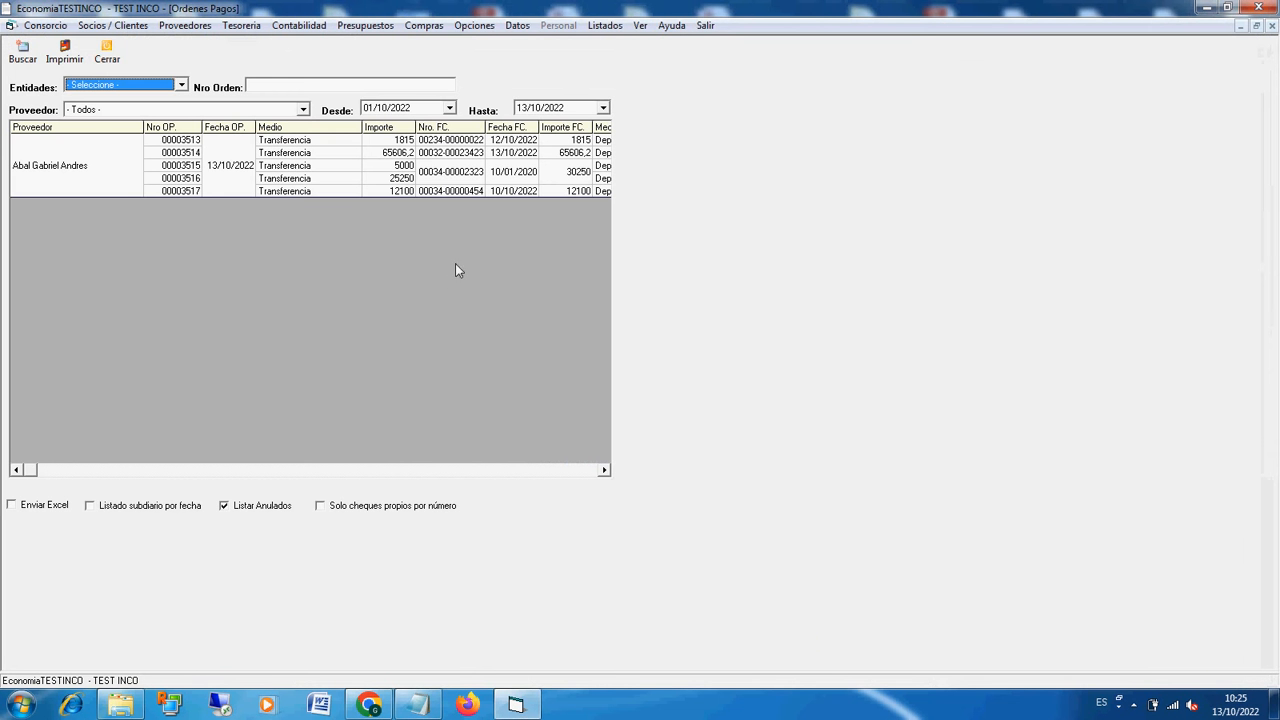
Step: Close the payment orders listing and open the supplier income and expense by concept listing
{"action": "left_click", "coordinate": [106, 50]}
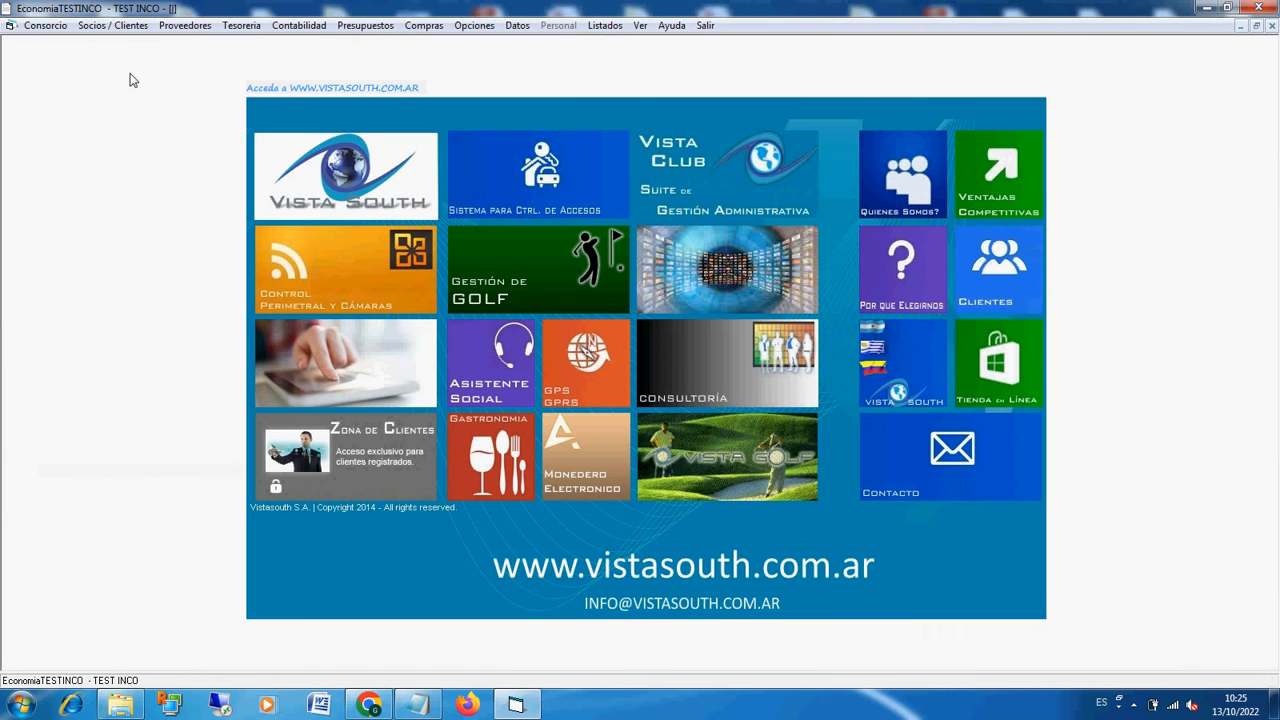
{"action": "left_click", "coordinate": [612, 27]}
{"action": "mouse_move", "coordinate": [700, 70]}
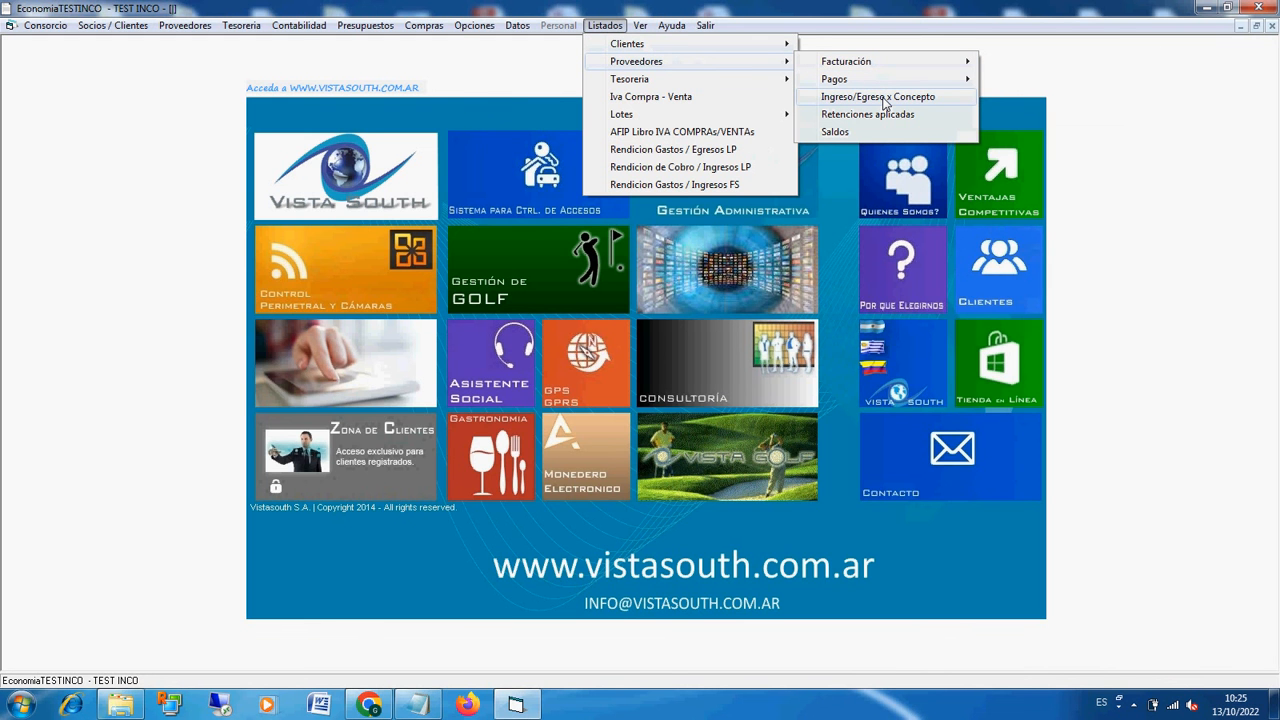
{"action": "left_click", "coordinate": [880, 97]}
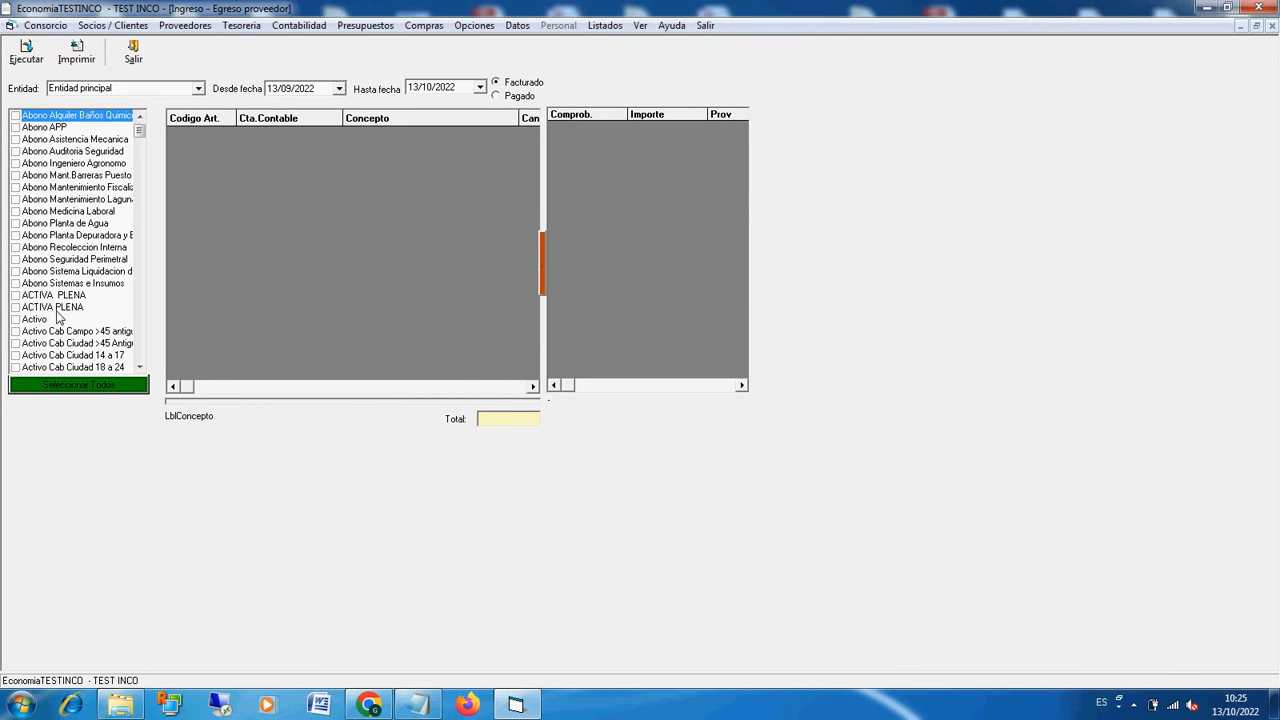
Step: Select all concepts and run the invoiced (Facturado) listing for Entidad principal from 01/10/2022 to 13/10/2022
{"action": "left_click", "coordinate": [70, 388]}
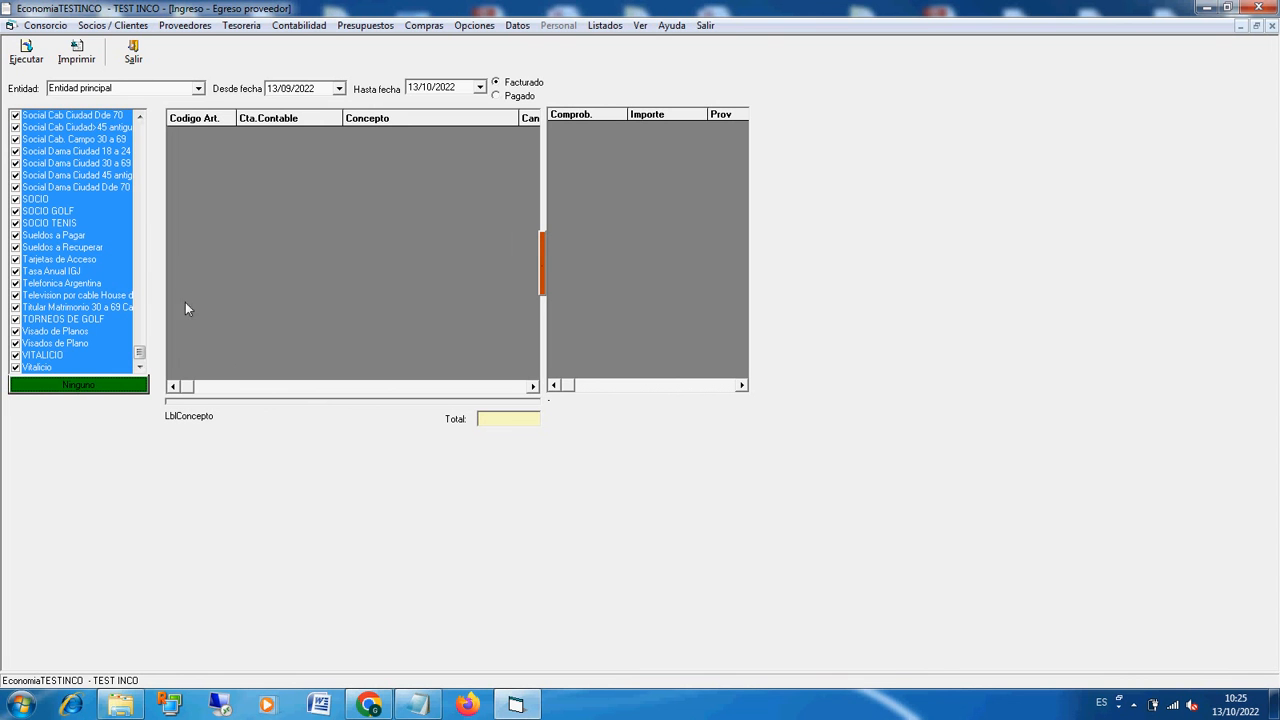
{"action": "left_click", "coordinate": [276, 90]}
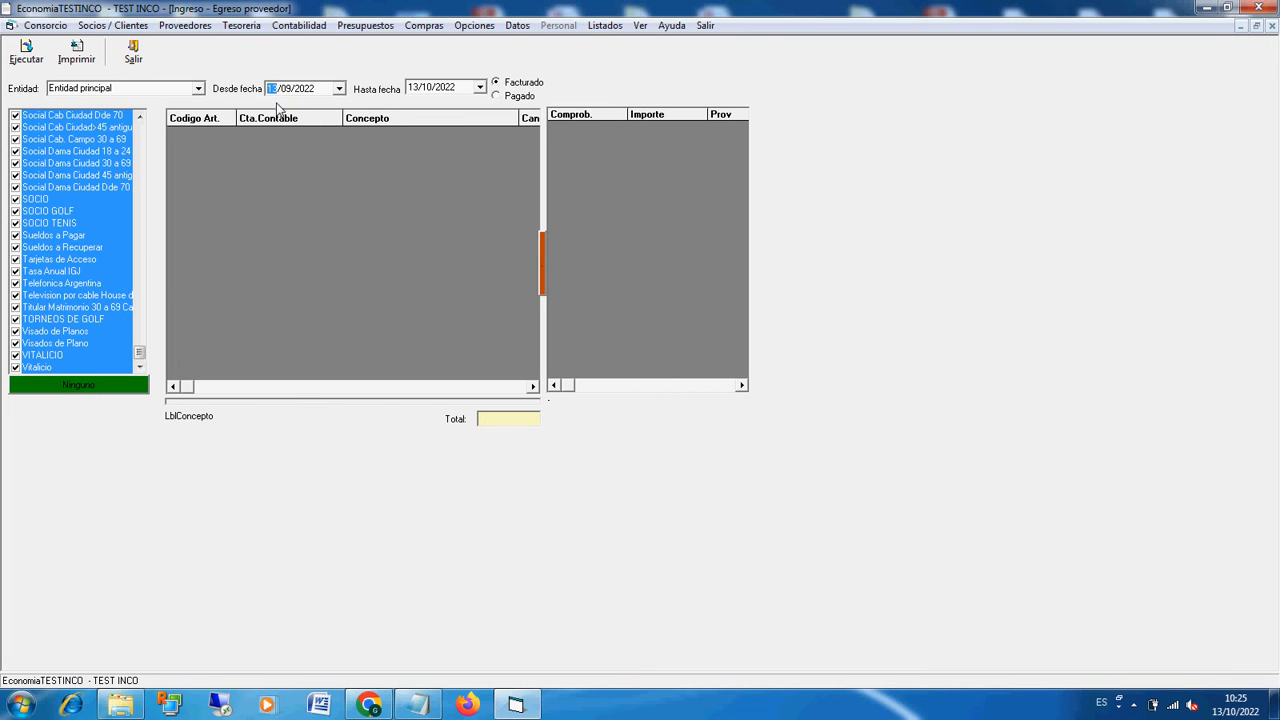
{"action": "key", "text": "Right"}
{"action": "type", "text": "10"}
{"action": "left_click", "coordinate": [413, 88]}
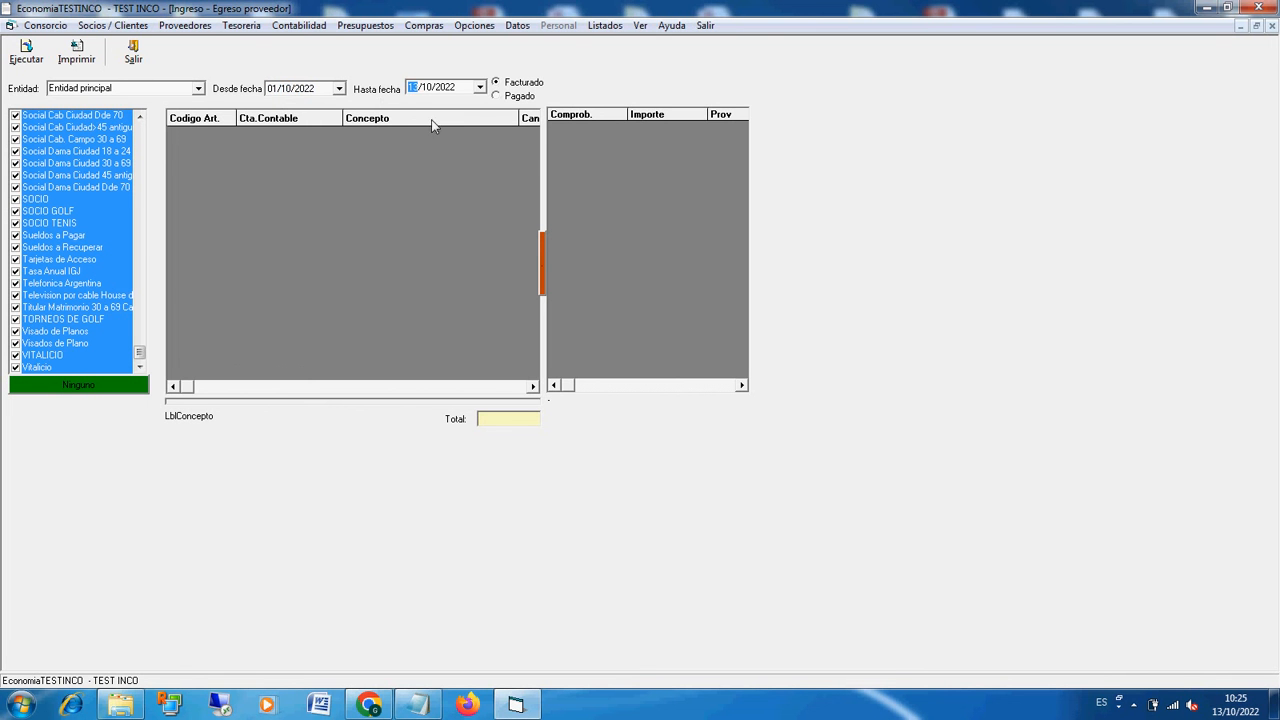
{"action": "left_click", "coordinate": [25, 52]}
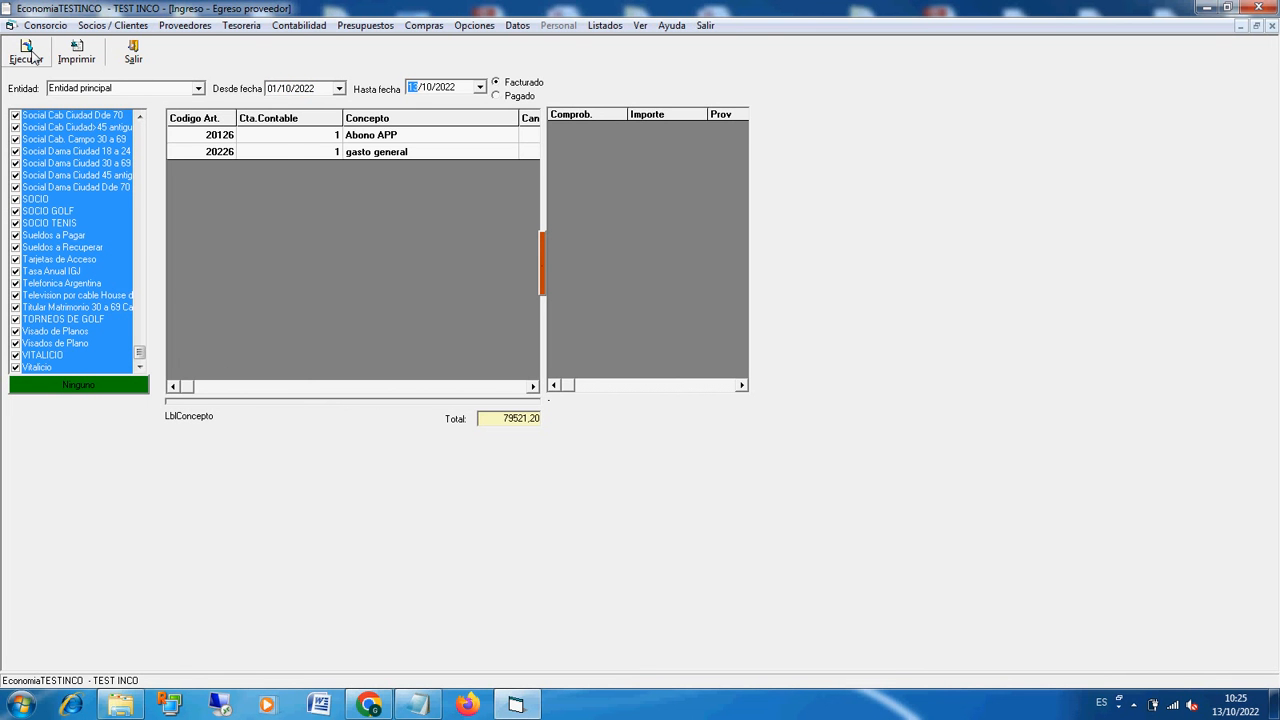
Step: Examine the invoices and amounts behind the invoiced concepts Abono APP and gasto general, and the overall total
{"action": "left_click", "coordinate": [401, 136]}
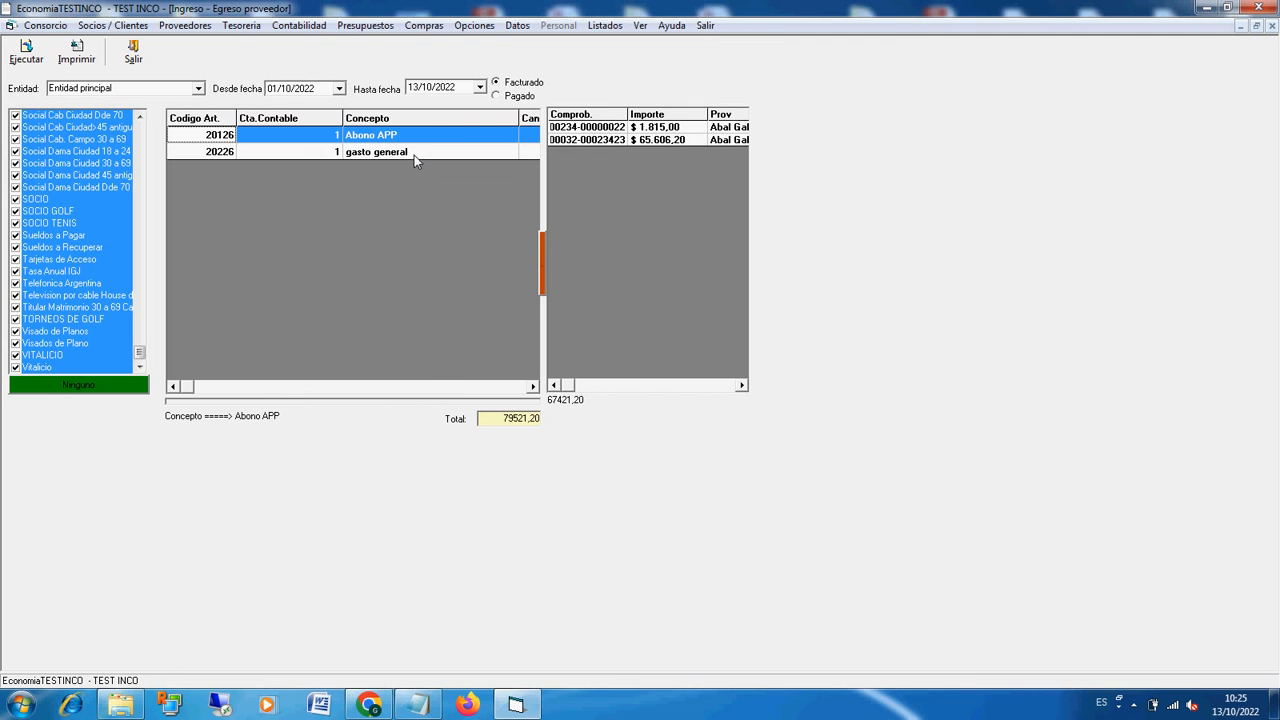
{"action": "left_click", "coordinate": [481, 390]}
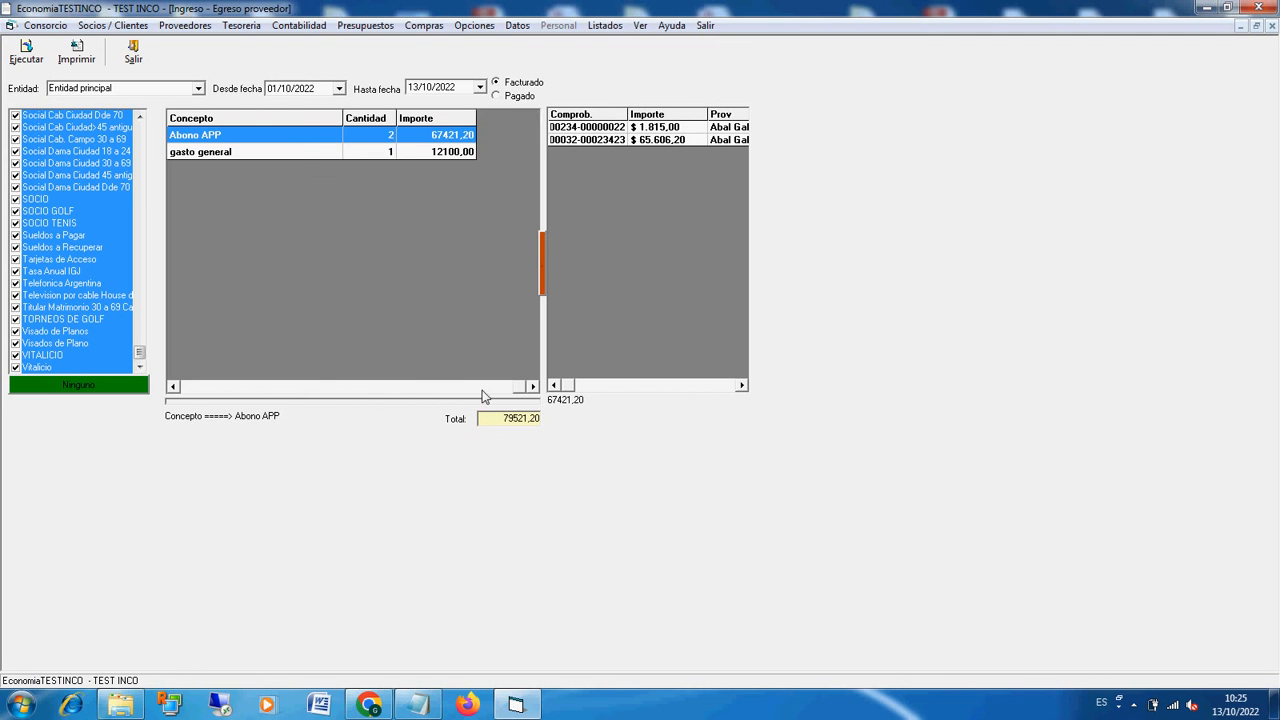
{"action": "left_click", "coordinate": [452, 152]}
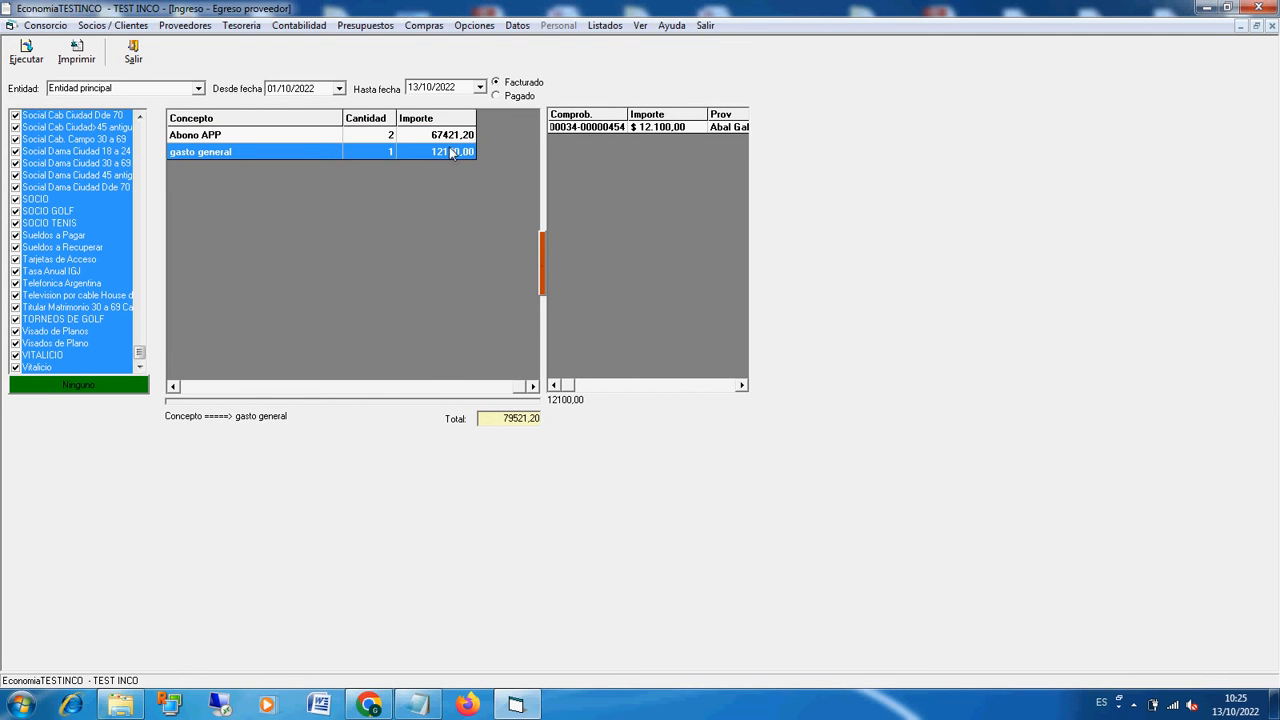
{"action": "left_click", "coordinate": [317, 135]}
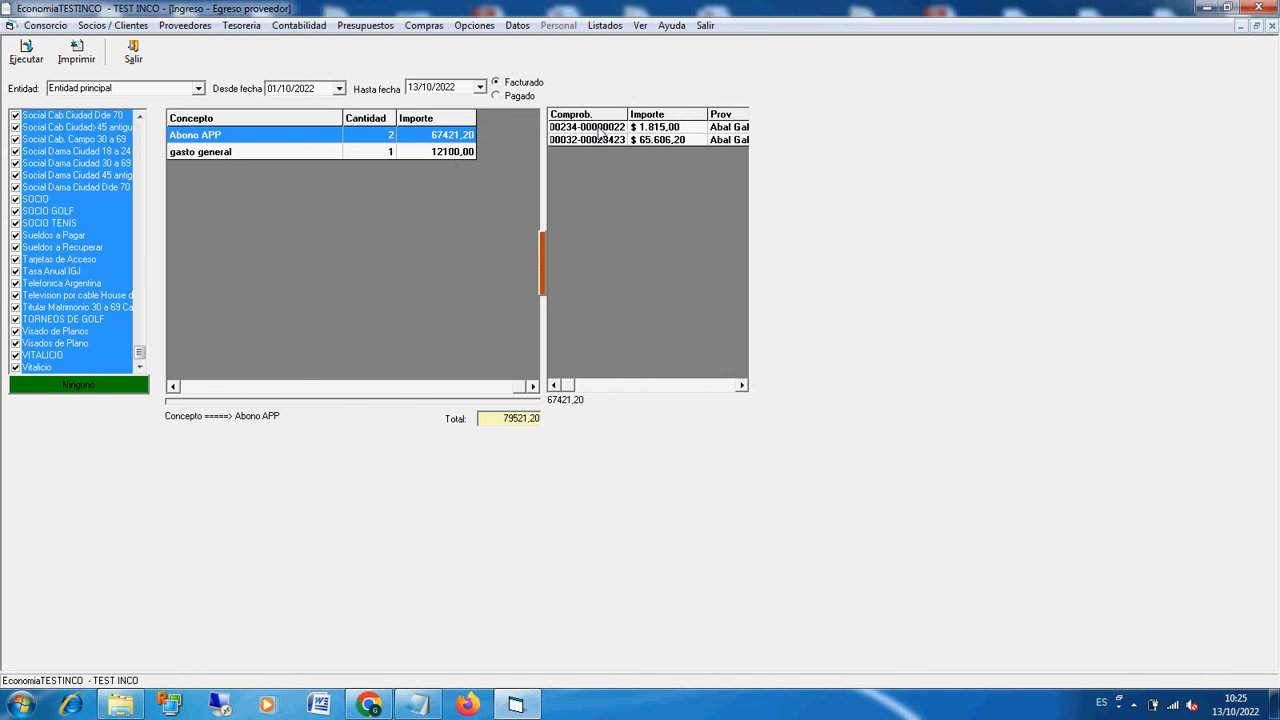
{"action": "left_click", "coordinate": [726, 385]}
{"action": "left_click", "coordinate": [598, 388]}
{"action": "left_click_drag", "start_coordinate": [504, 422], "coordinate": [529, 422]}
{"action": "left_click", "coordinate": [464, 153]}
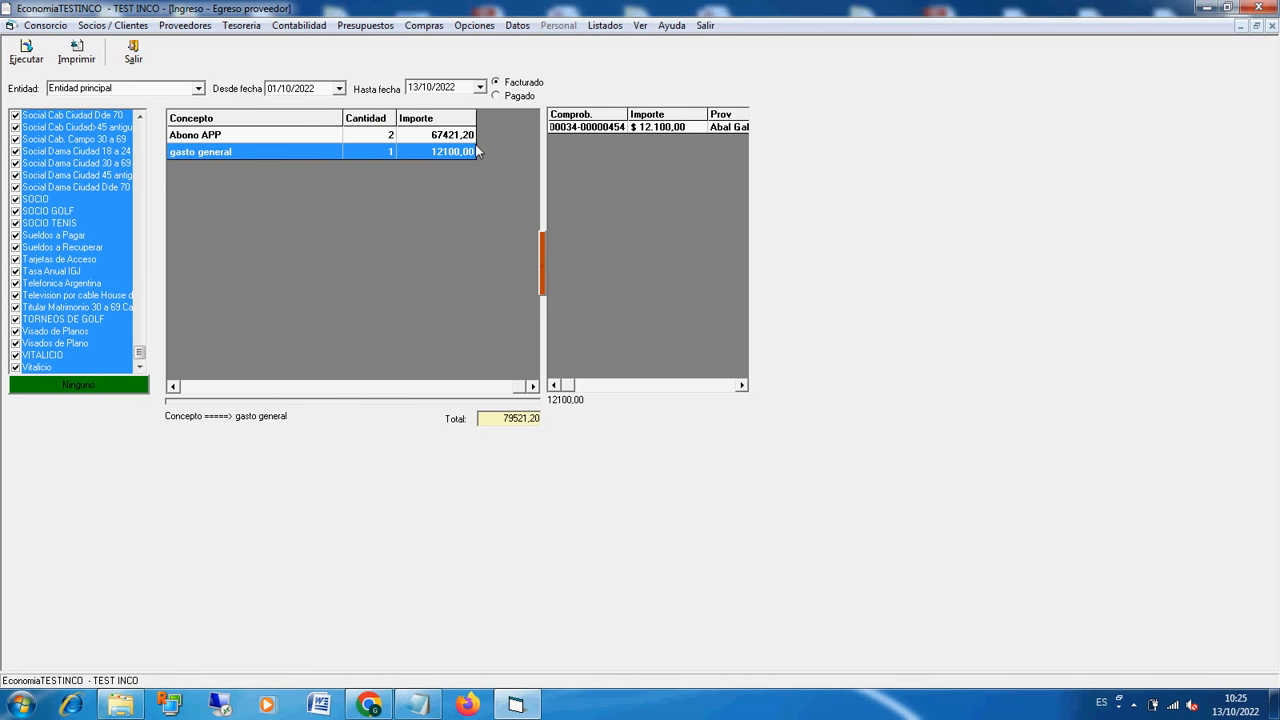
Step: Rerun the concept listing for paid amounts (Pagado) and examine the payments behind Abono APP, gasto general and Insumos Tenis
{"action": "left_click", "coordinate": [512, 97]}
{"action": "left_click", "coordinate": [26, 50]}
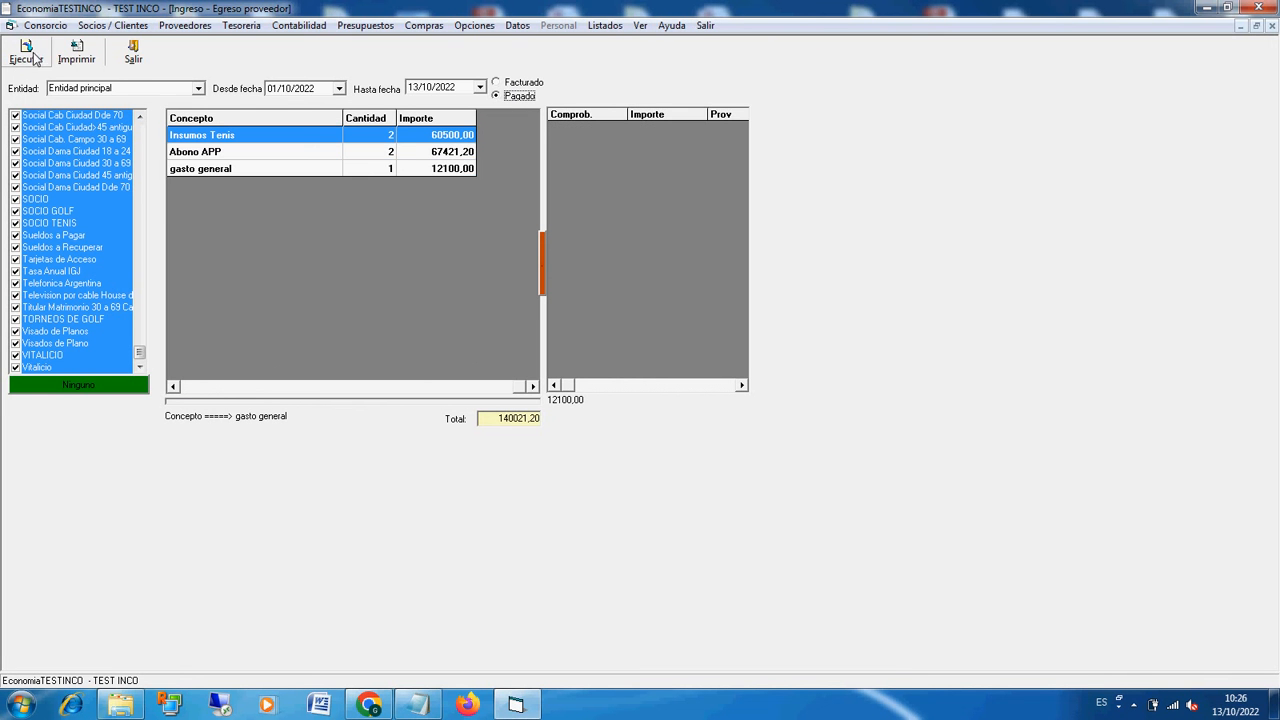
{"action": "left_click", "coordinate": [416, 152]}
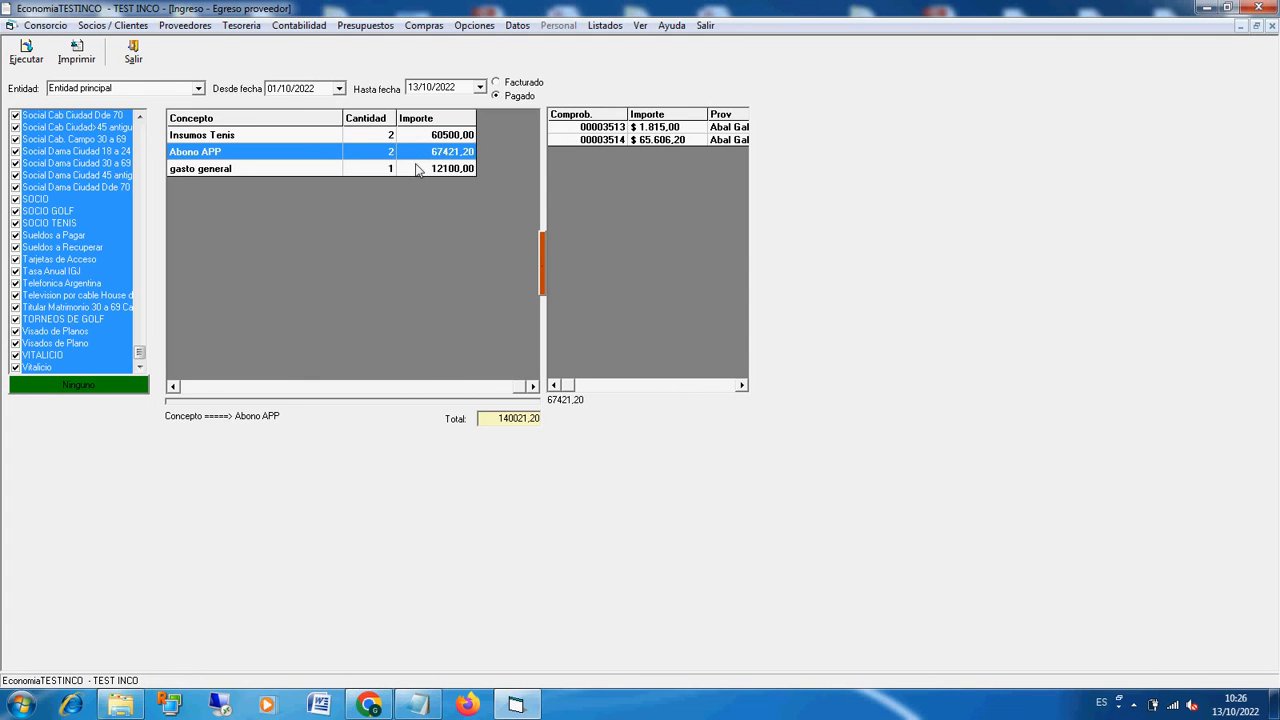
{"action": "left_click", "coordinate": [416, 166]}
{"action": "left_click", "coordinate": [421, 156]}
{"action": "left_click", "coordinate": [648, 141]}
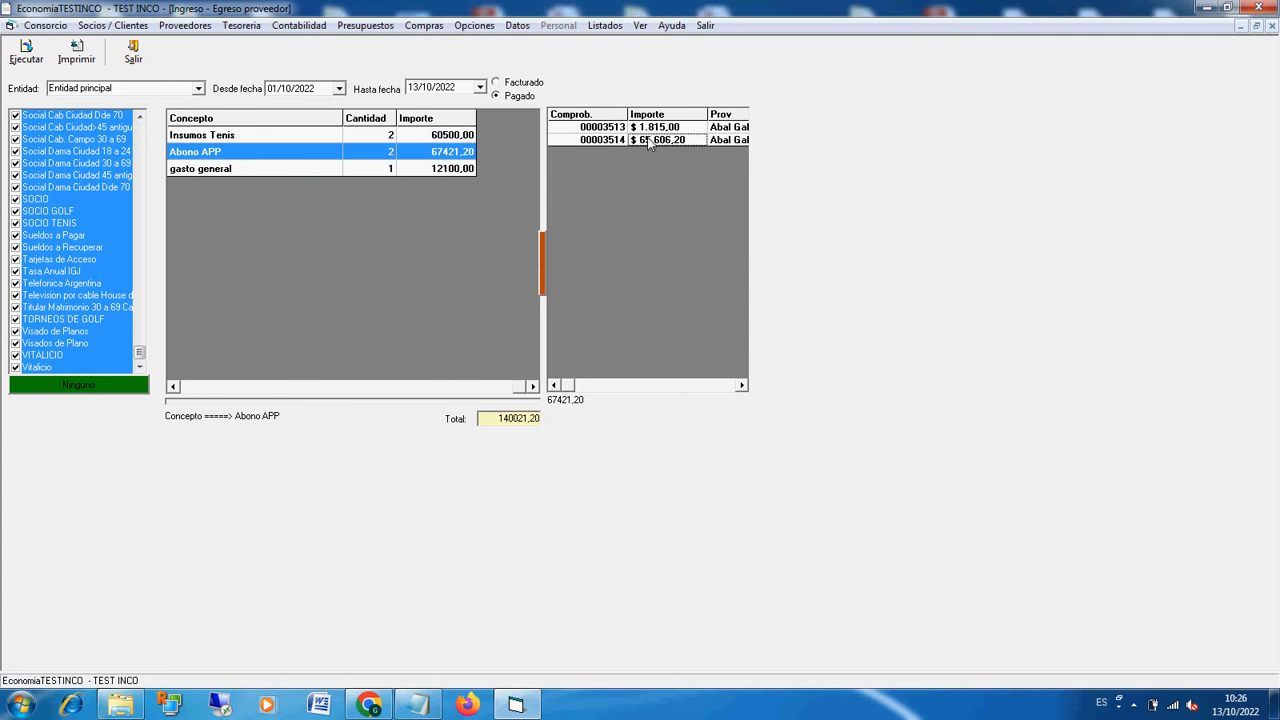
{"action": "left_click", "coordinate": [472, 136]}
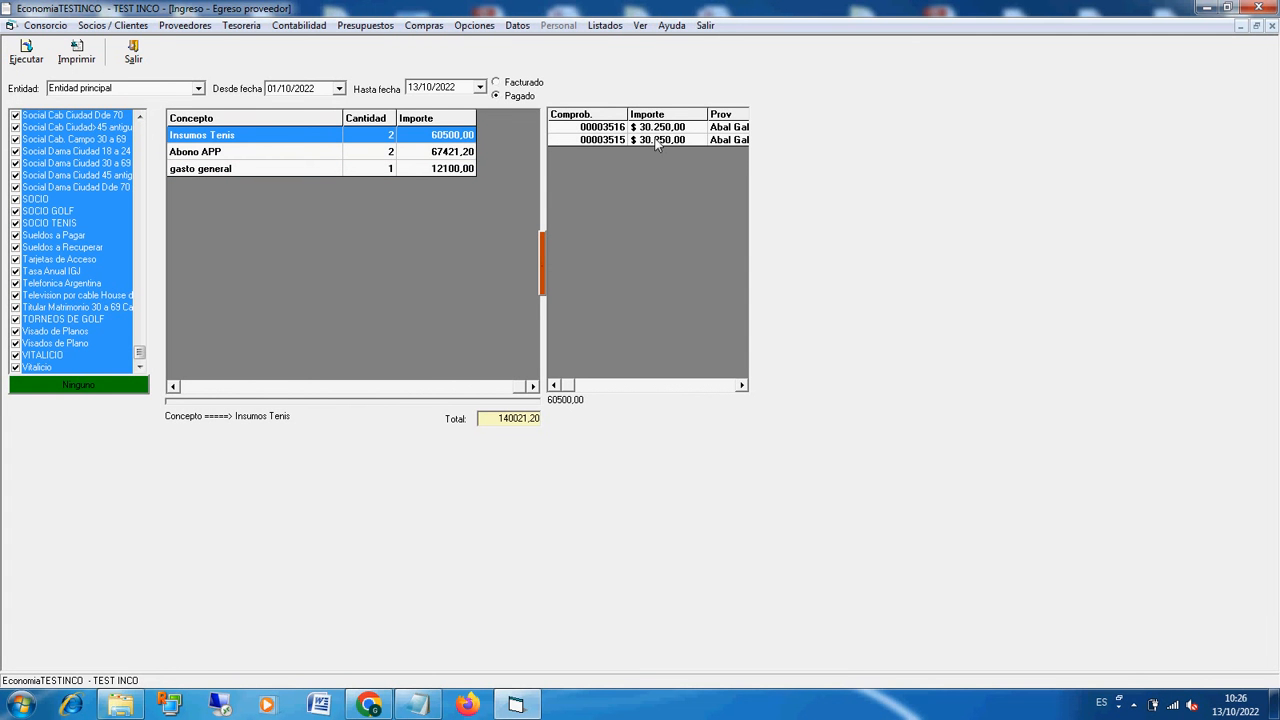
Step: Close the concept listing and open the listing of withholdings applied to suppliers
{"action": "left_click", "coordinate": [134, 50]}
{"action": "left_click", "coordinate": [604, 25]}
{"action": "mouse_move", "coordinate": [676, 65]}
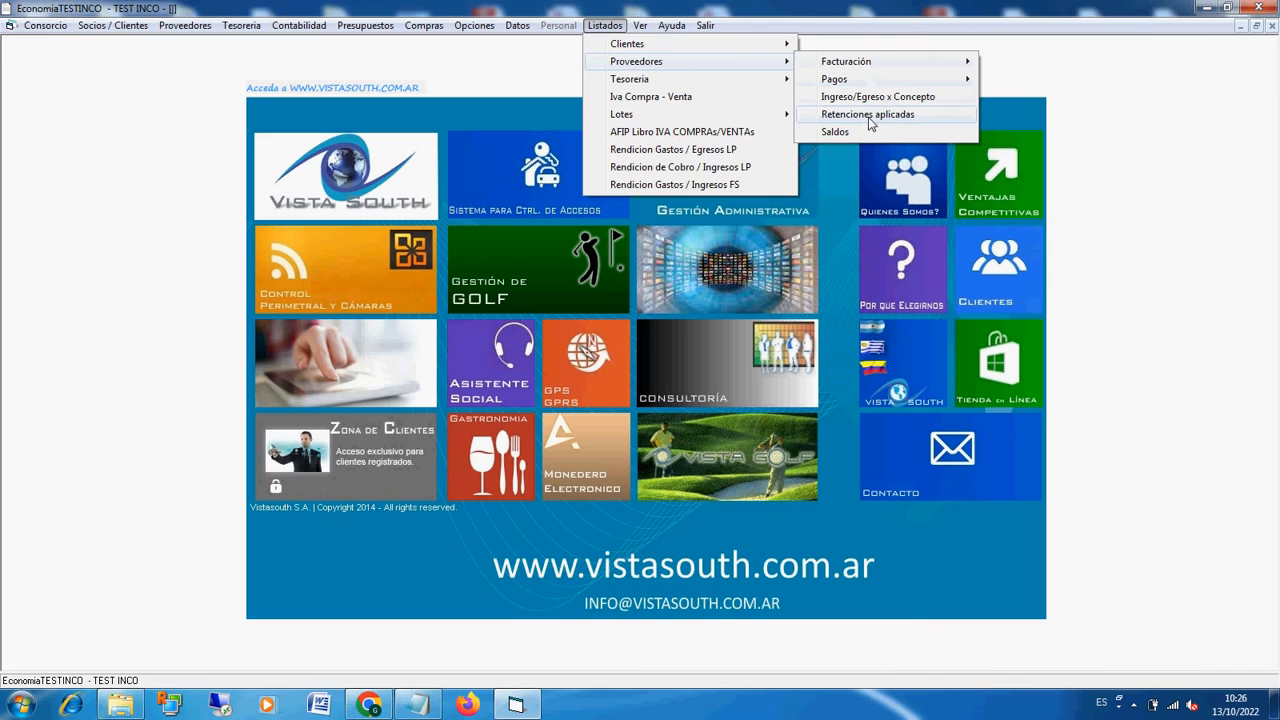
{"action": "left_click", "coordinate": [872, 117]}
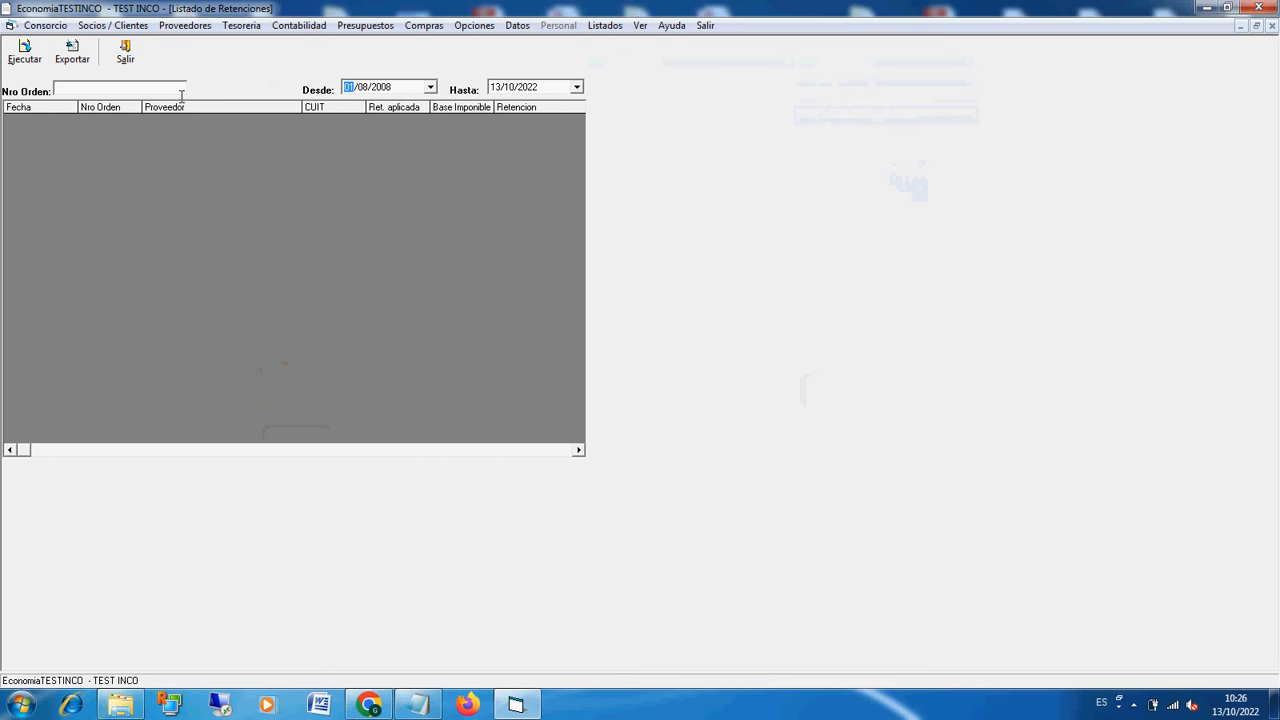
Step: Set the withholdings listing's start date to 1 October, check its end date and close the listing
{"action": "left_click", "coordinate": [364, 89]}
{"action": "type", "text": "10"}
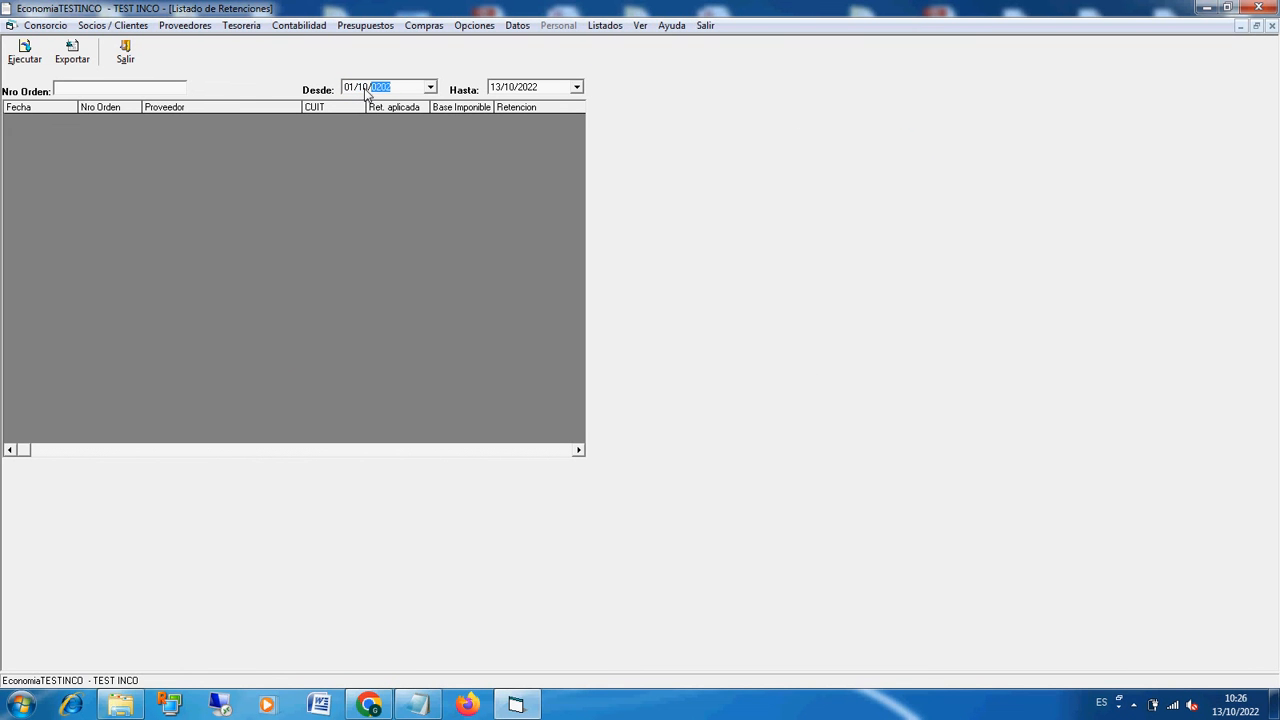
{"action": "left_click", "coordinate": [492, 89]}
{"action": "left_click", "coordinate": [126, 55]}
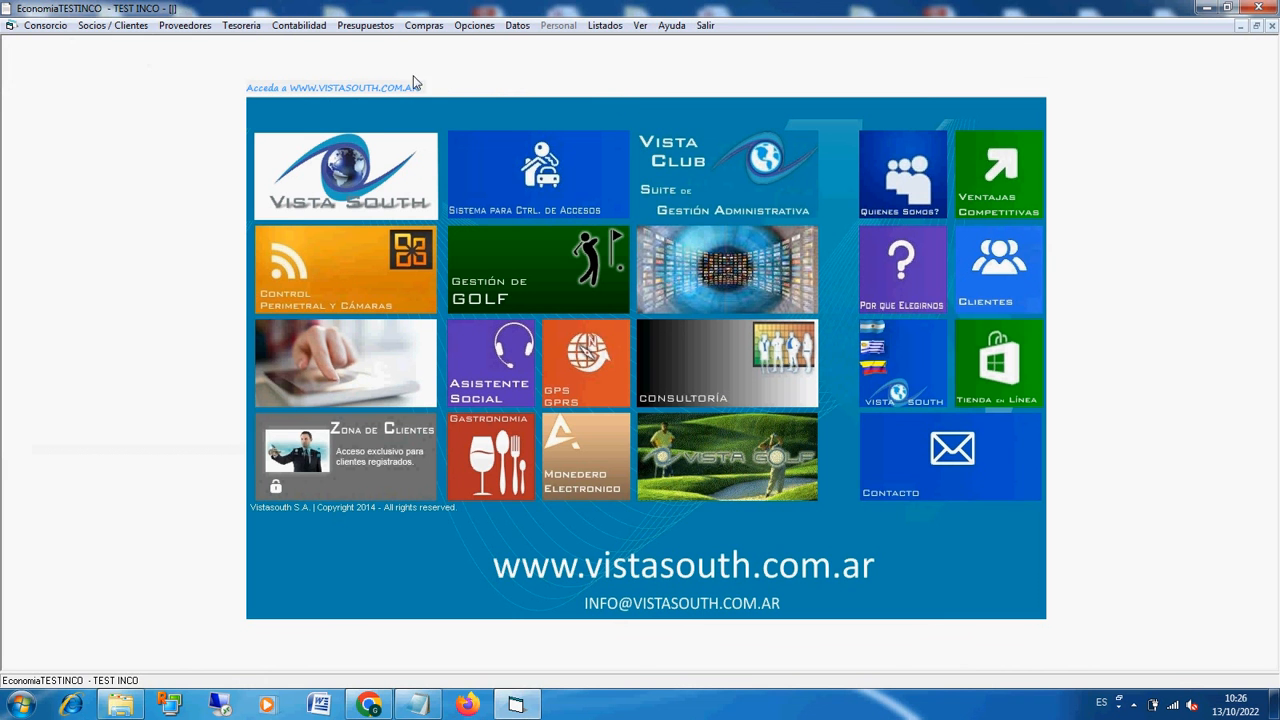
Step: Open the treasury's bank register and its account movements, entering the access password
{"action": "left_click", "coordinate": [249, 28]}
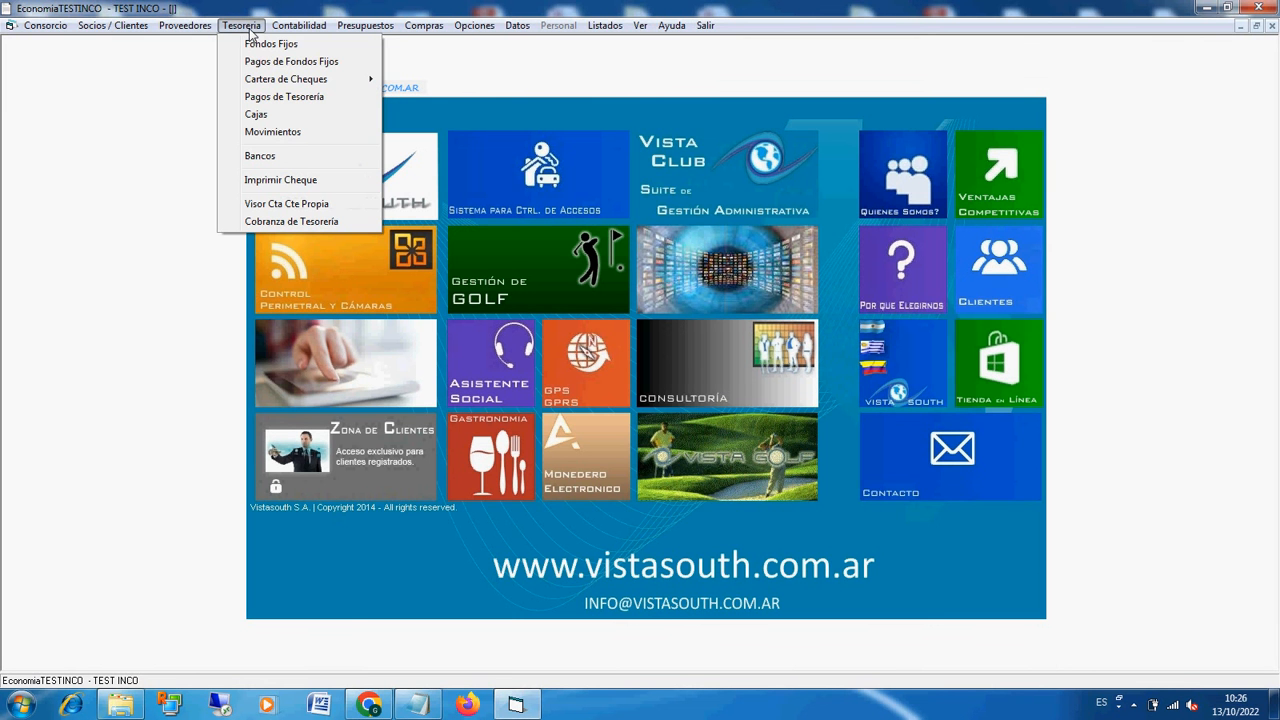
{"action": "left_click", "coordinate": [276, 160]}
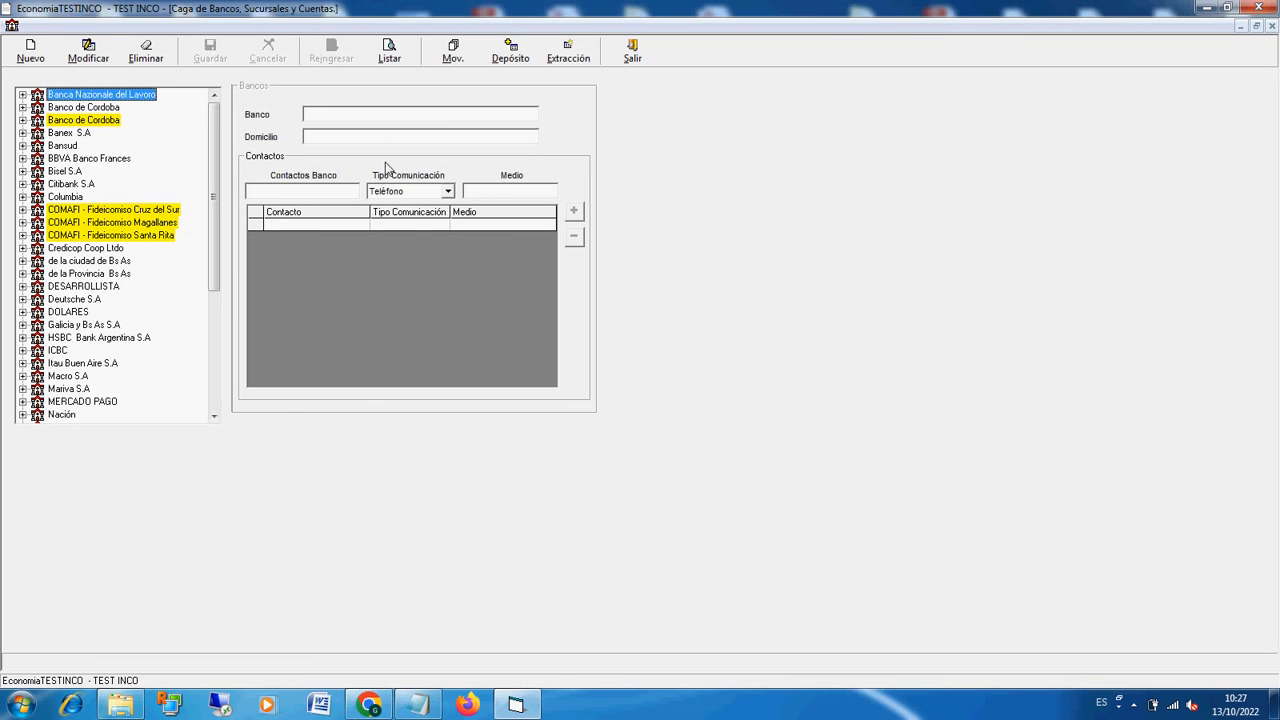
{"action": "left_click", "coordinate": [460, 52]}
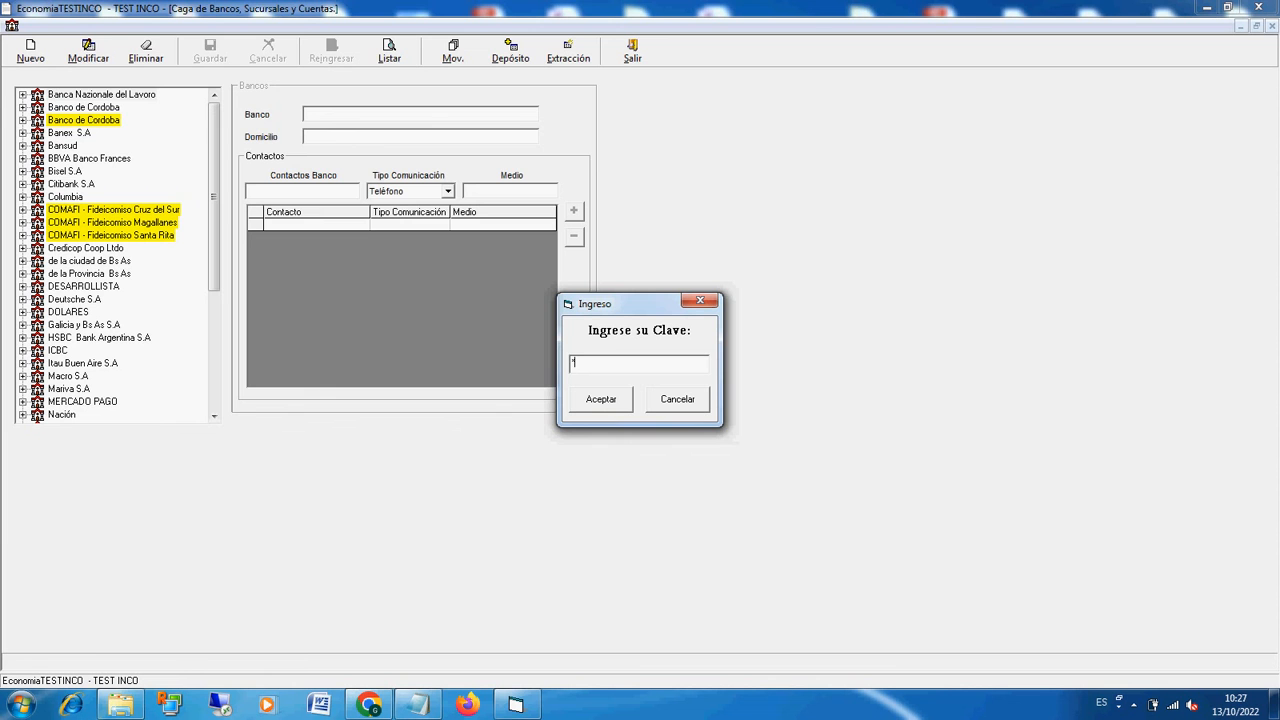
{"action": "key", "text": "Return"}
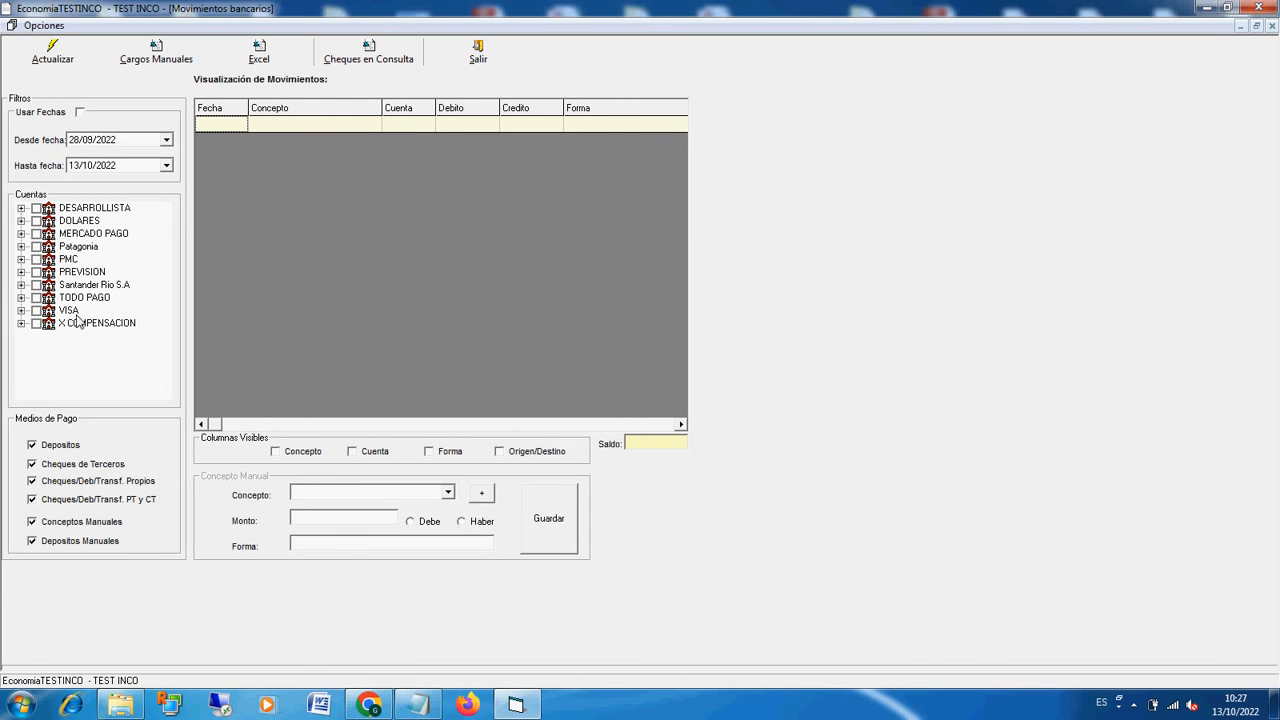
Step: Expand Santander Rio S.A in the account tree down to the bank account under its branch
{"action": "left_click", "coordinate": [21, 285]}
{"action": "left_click", "coordinate": [36, 298]}
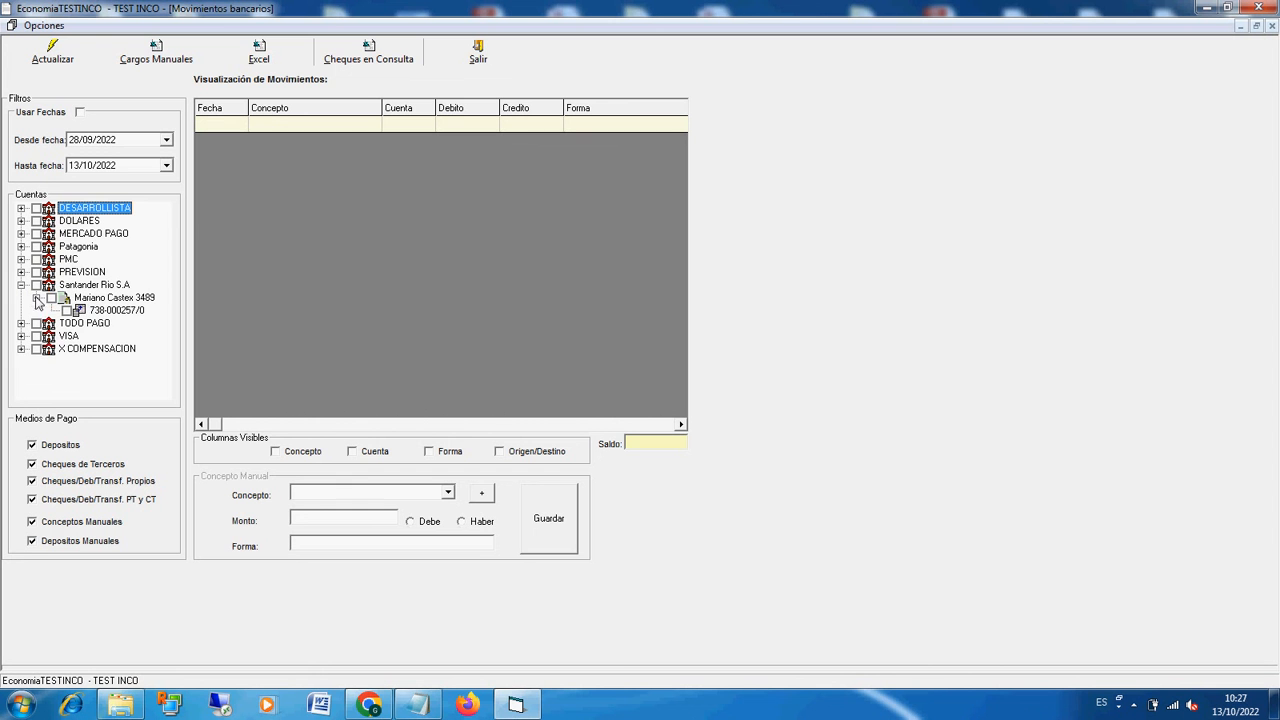
{"action": "left_click", "coordinate": [112, 312]}
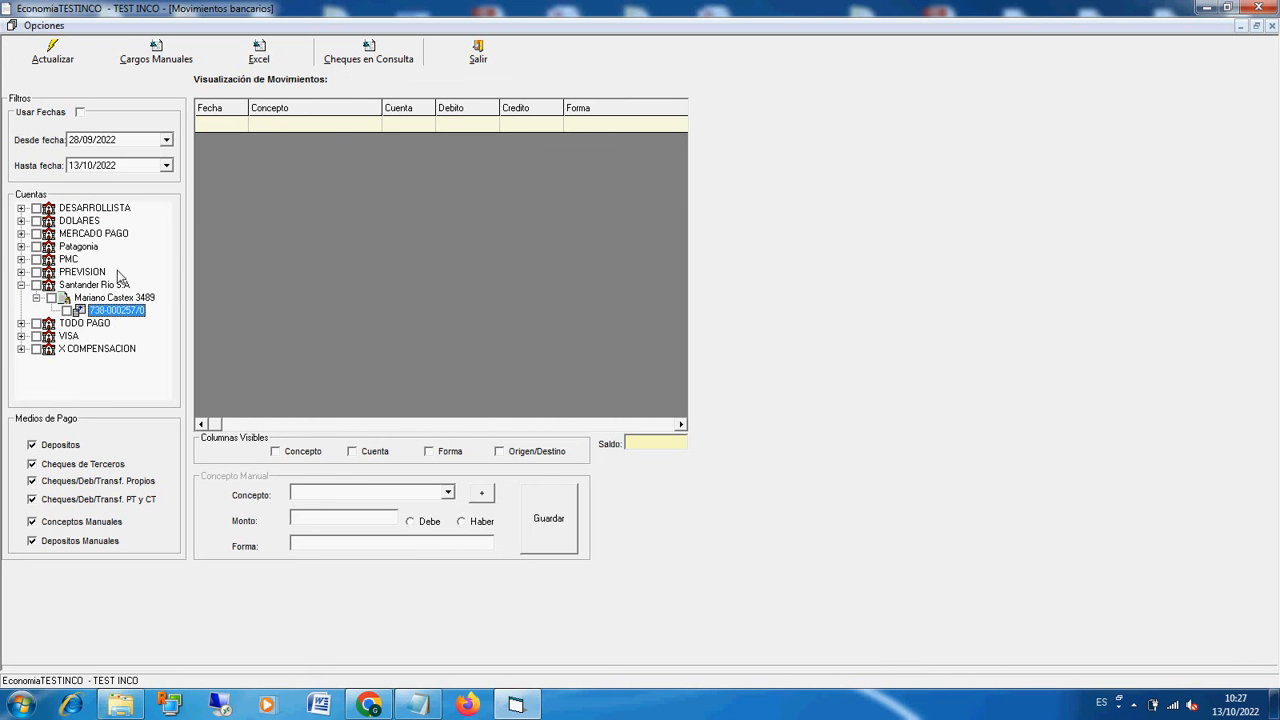
Step: Enable the date filter with start date 01/10/2022 and list the movements of the Santander Rio S.A account
{"action": "left_click", "coordinate": [79, 112]}
{"action": "left_click", "coordinate": [74, 140]}
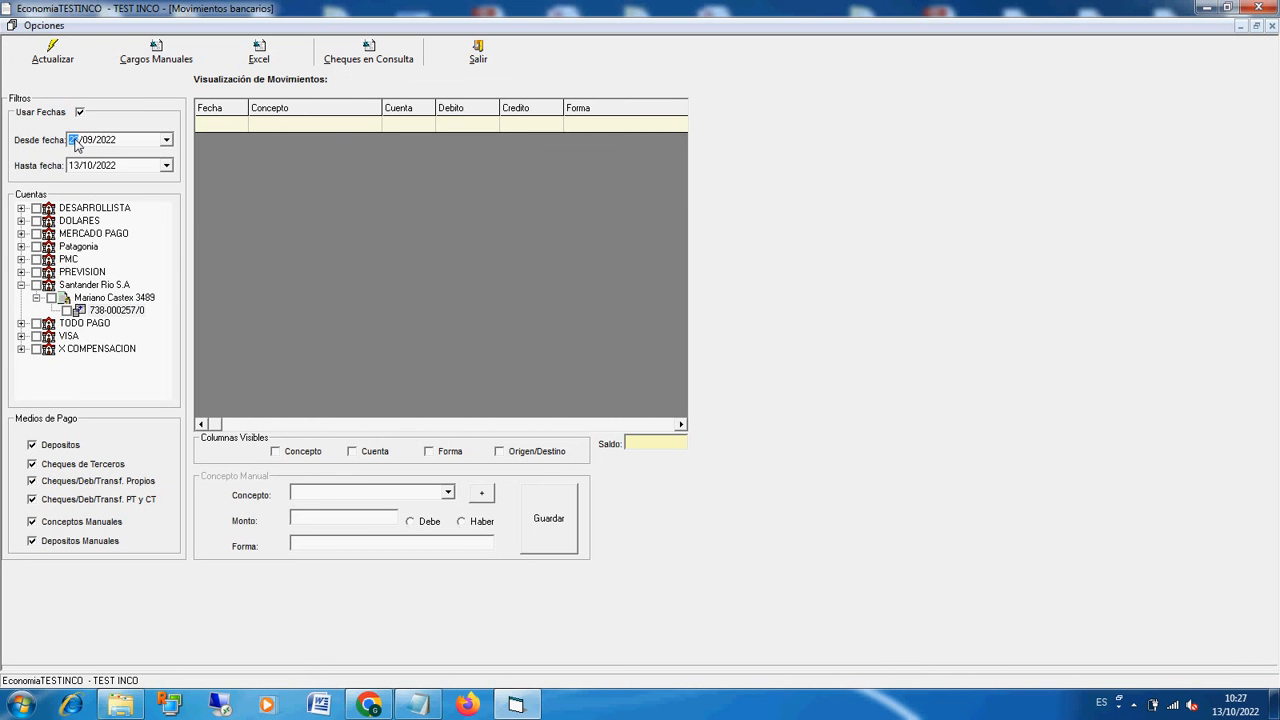
{"action": "type", "text": "01"}
{"action": "left_click", "coordinate": [87, 166]}
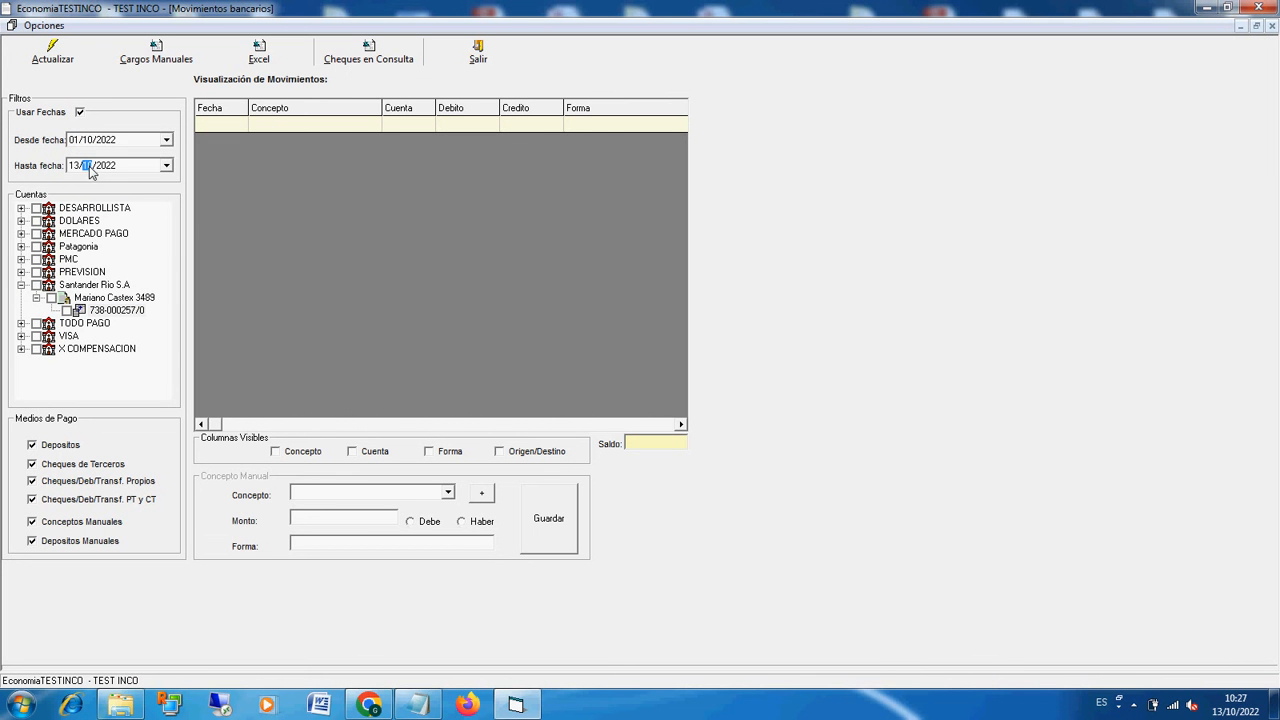
{"action": "left_click", "coordinate": [66, 311]}
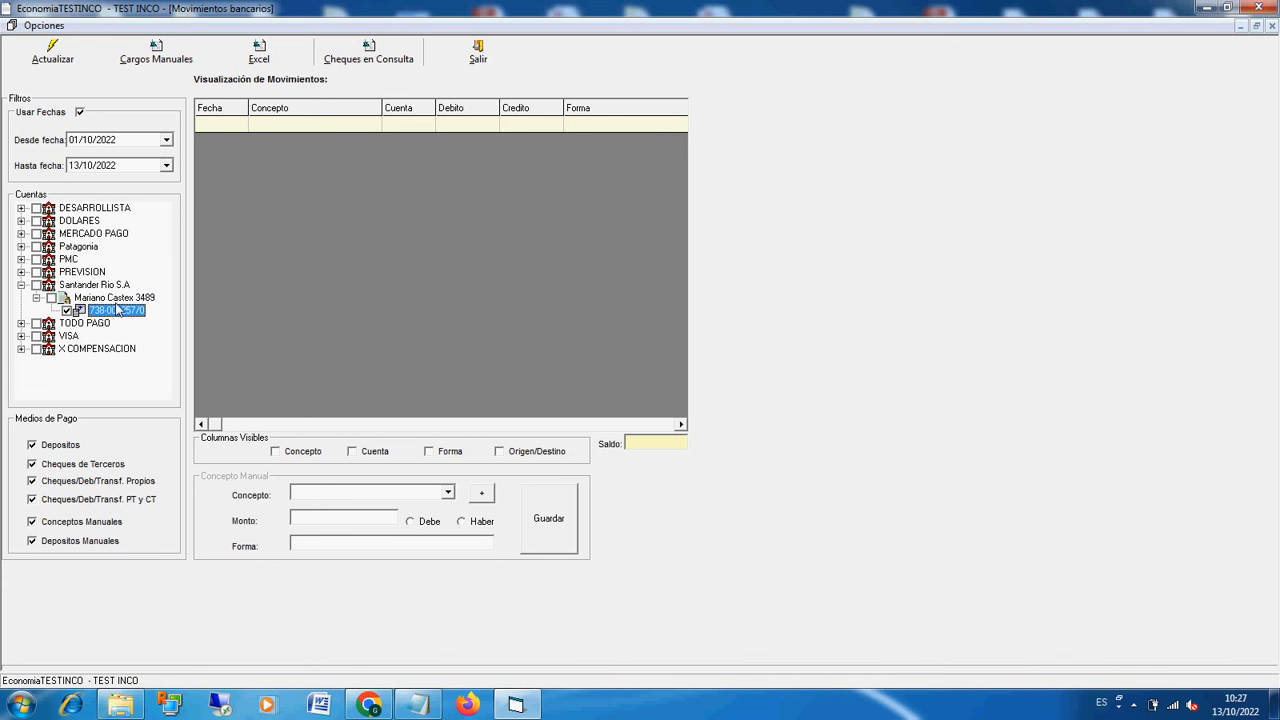
{"action": "left_click", "coordinate": [56, 58]}
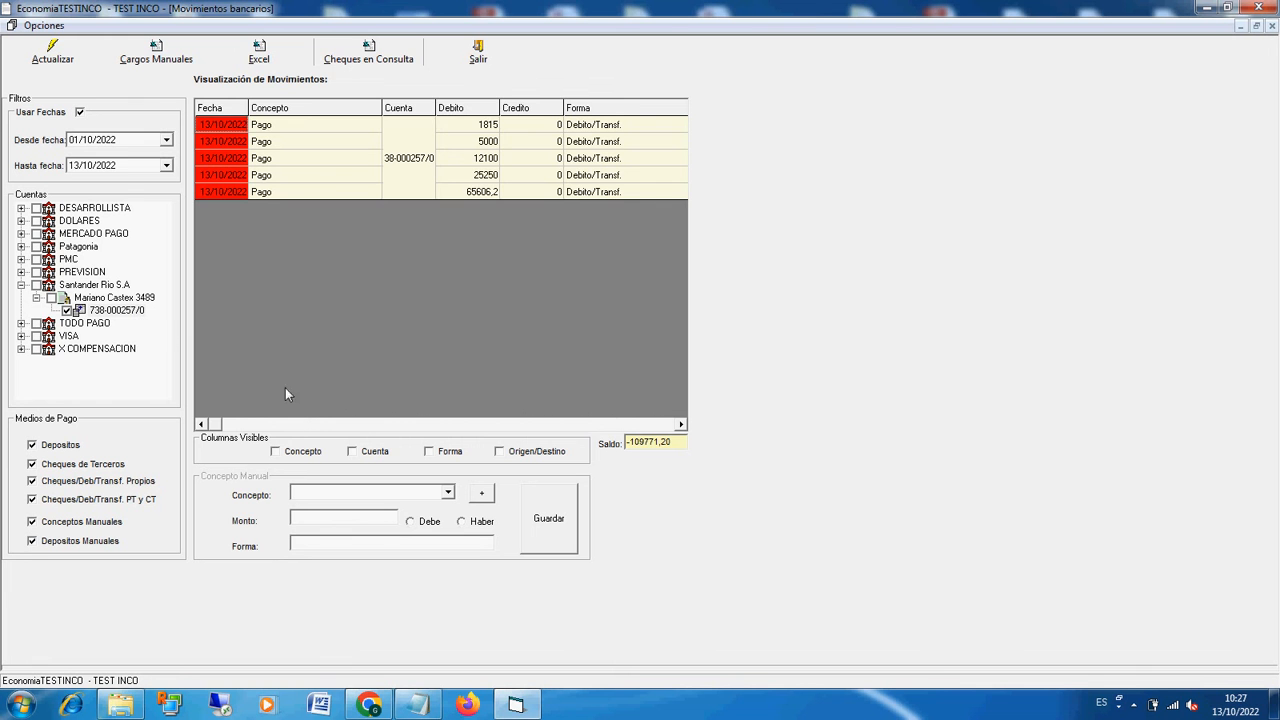
Step: Examine the listed payments' origin/destination details and debits, the account balance (Saldo) and the filtered date range
{"action": "left_click", "coordinate": [301, 425]}
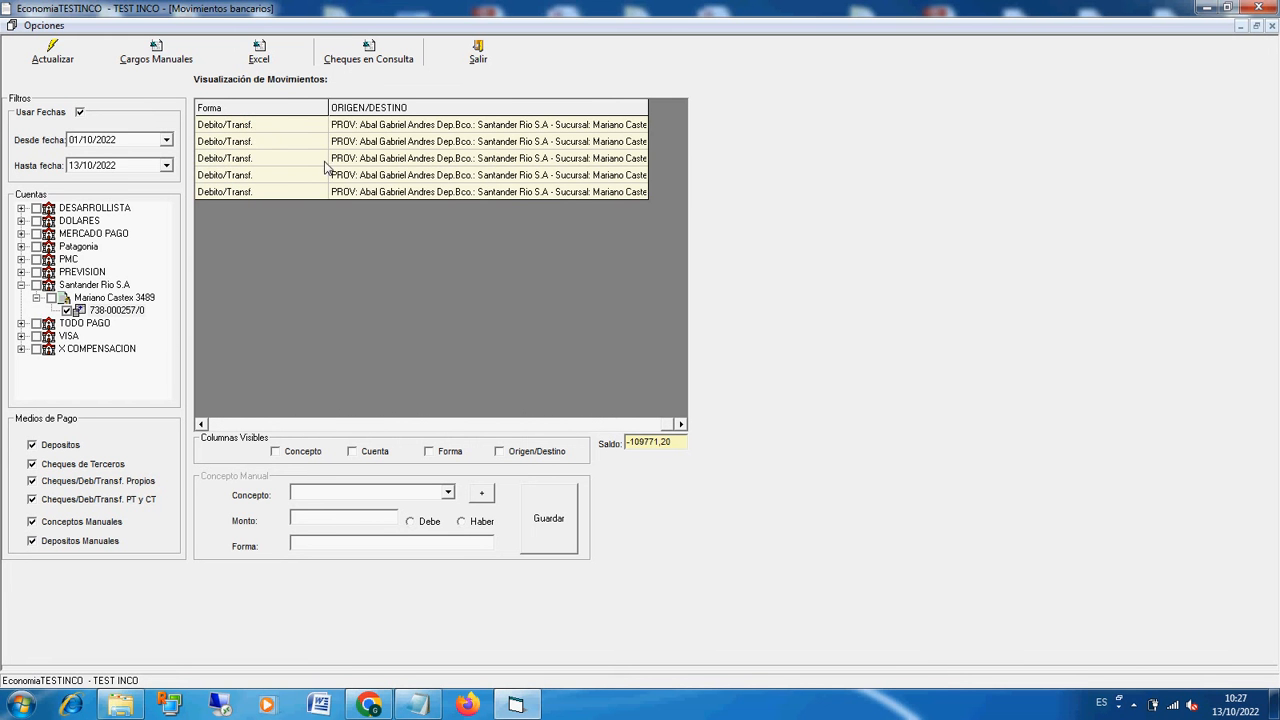
{"action": "left_click_drag", "start_coordinate": [666, 443], "coordinate": [337, 425]}
{"action": "left_click", "coordinate": [258, 428]}
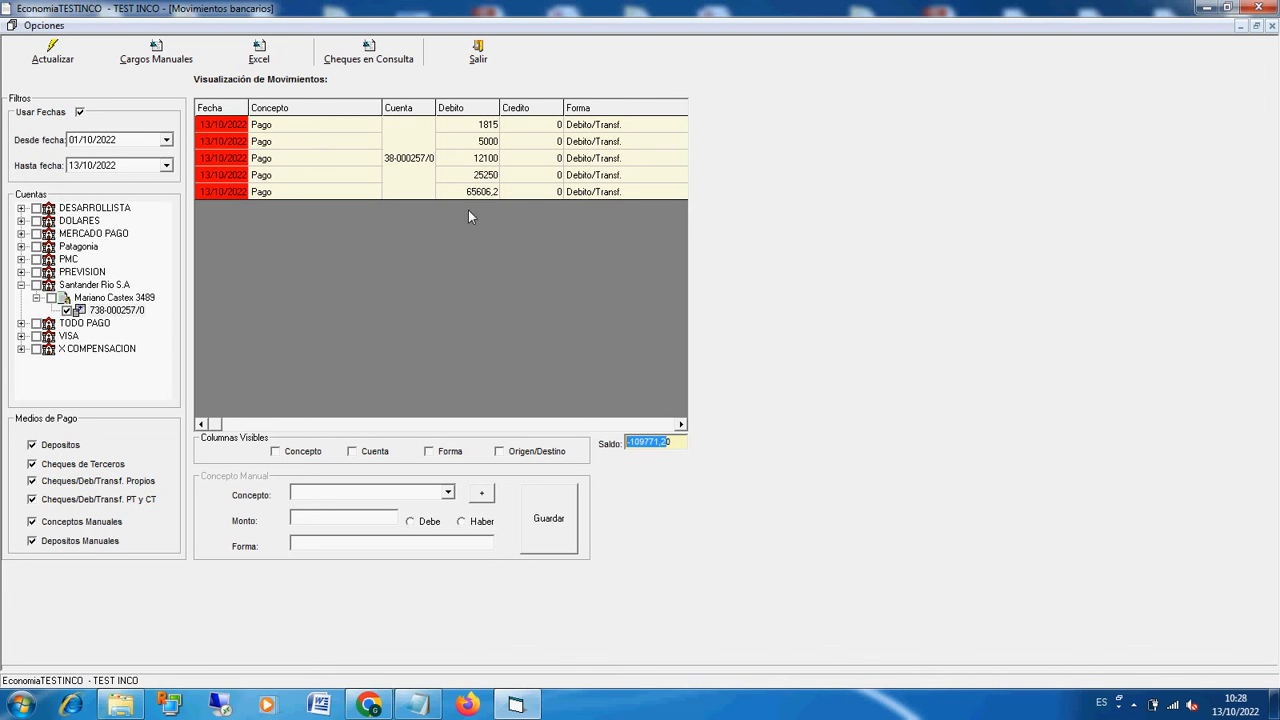
{"action": "left_click_drag", "start_coordinate": [680, 442], "coordinate": [632, 454]}
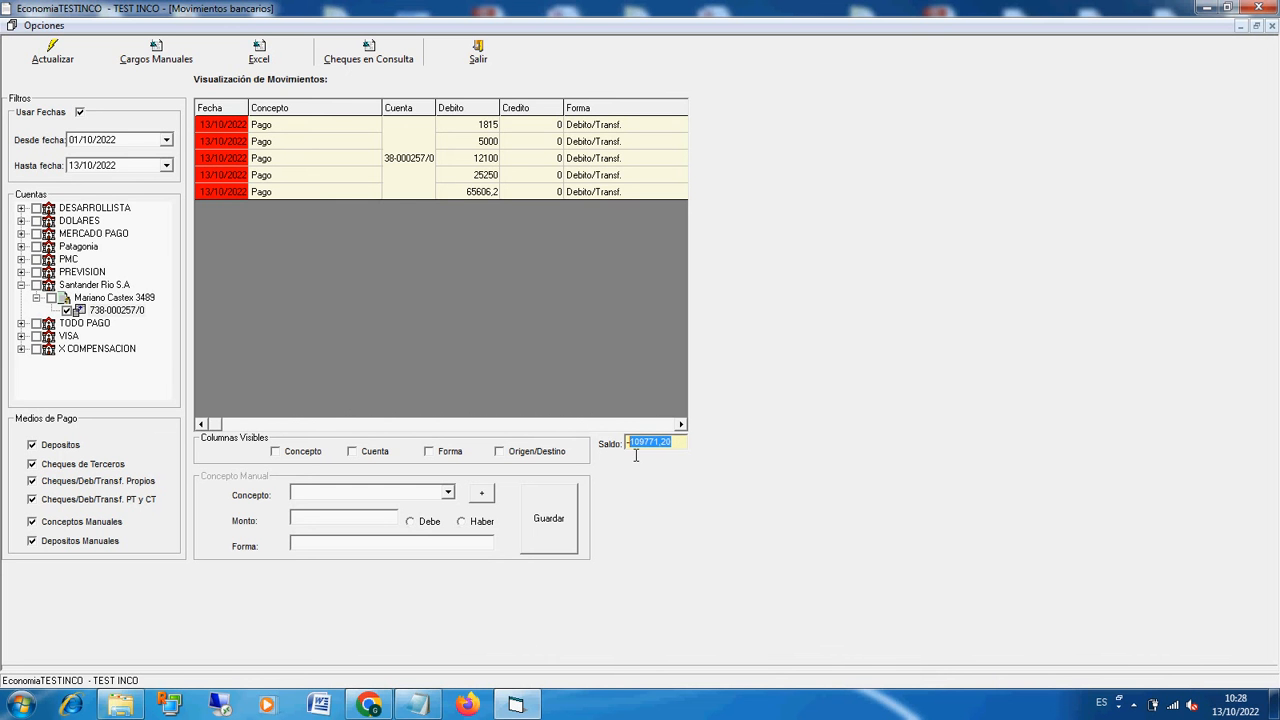
{"action": "left_click", "coordinate": [105, 165]}
{"action": "left_click", "coordinate": [106, 140]}
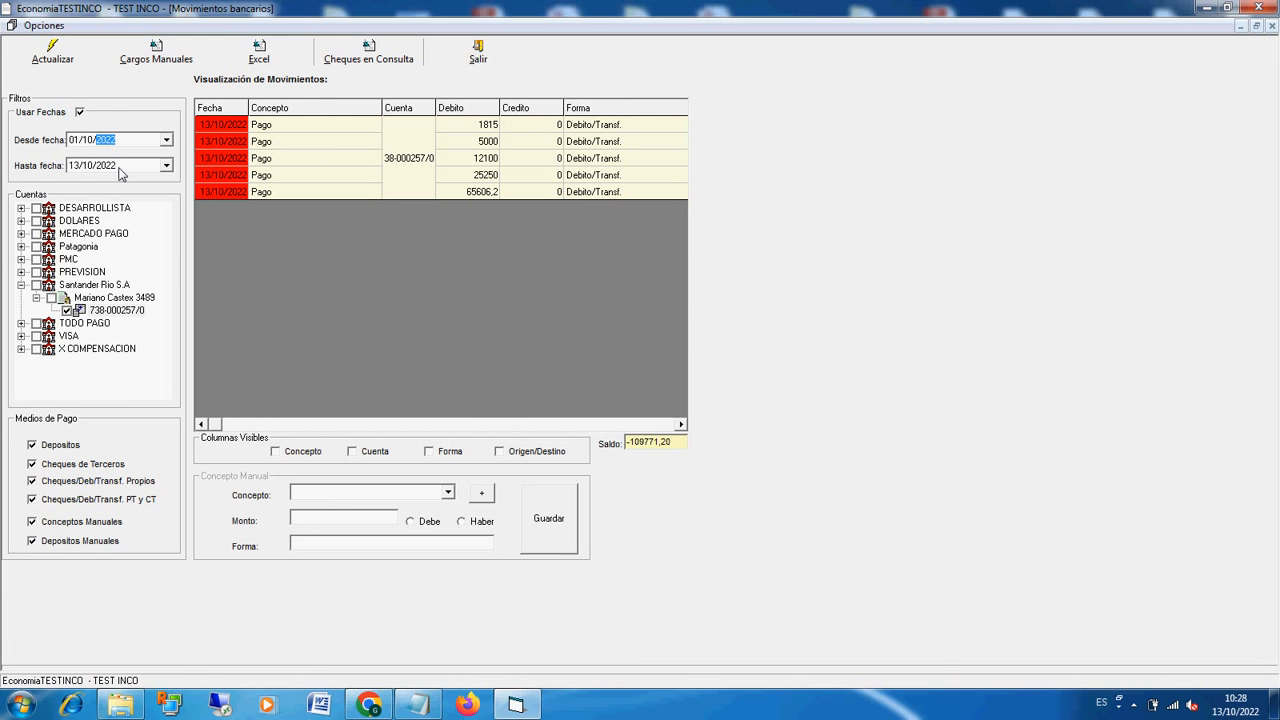